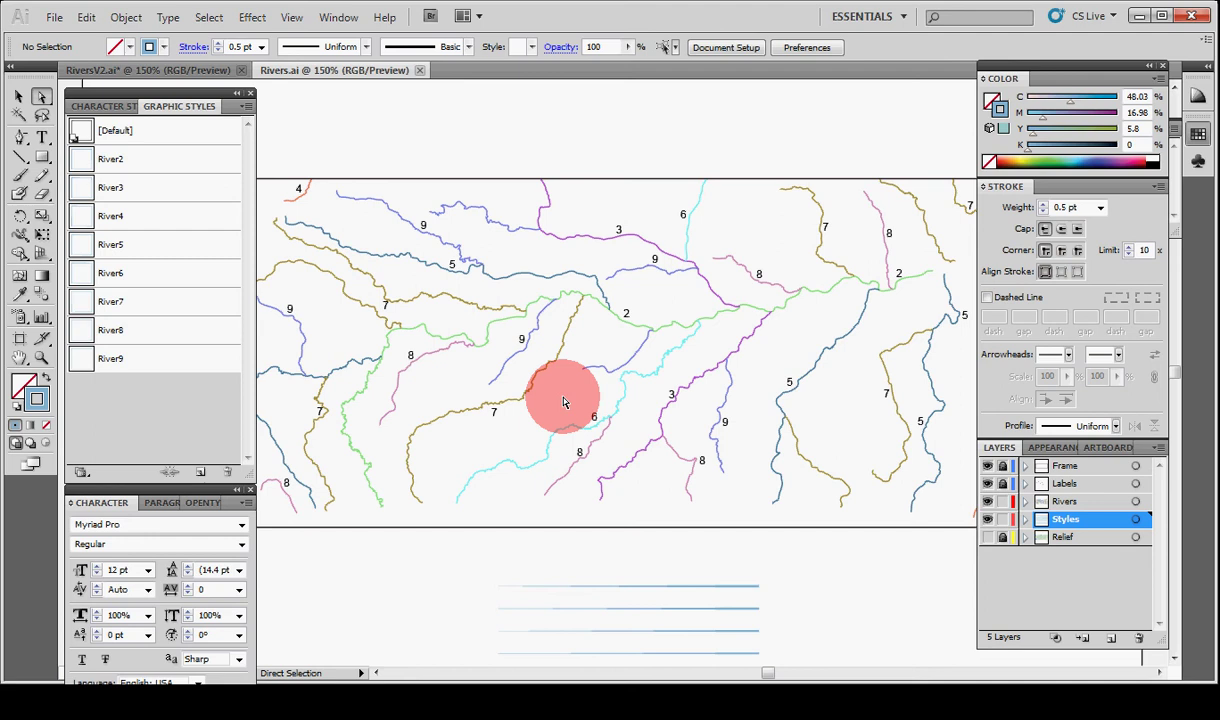
Step: Move a river anchor point up and left, and turn Smart Guides off
drag(564, 403, 521, 343)
click(292, 20)
click(365, 532)
Step: Reshape the brown and cyan river courses near the map centre, then bring the sample strokes into view
click(599, 390)
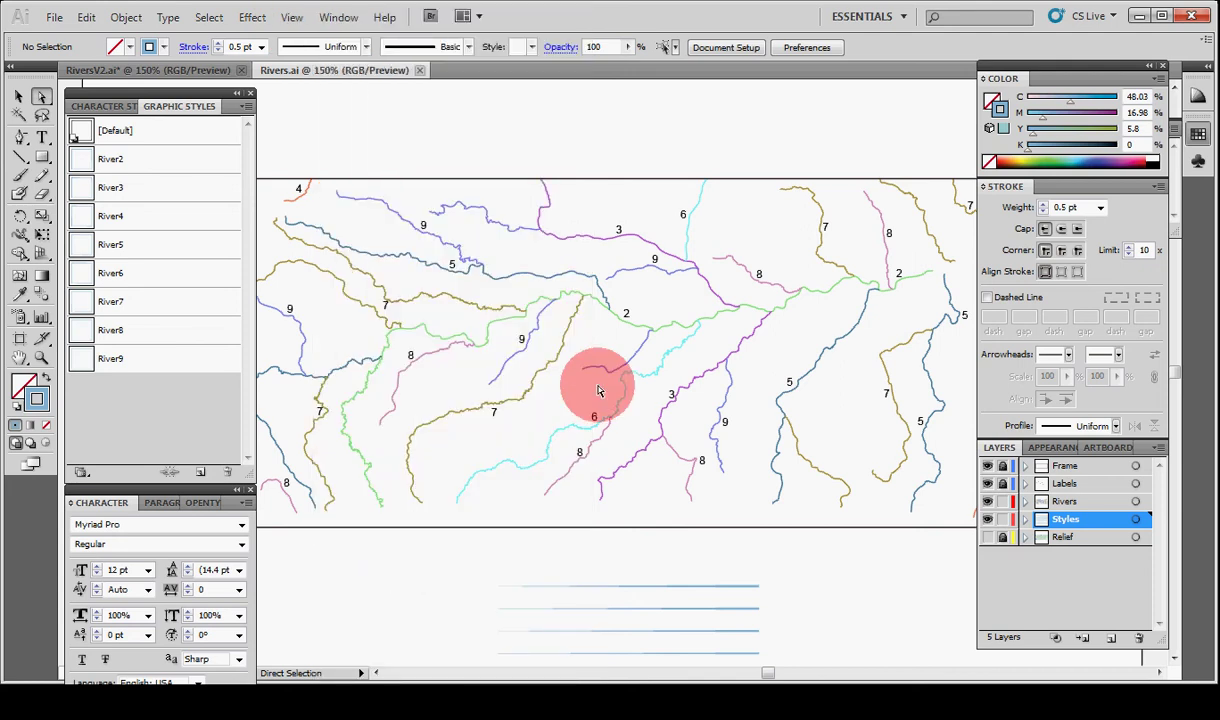
drag(599, 390, 567, 393)
mouse_move(567, 393)
mouse_down()
mouse_move(525, 352)
mouse_move(598, 342)
mouse_move(570, 414)
mouse_up()
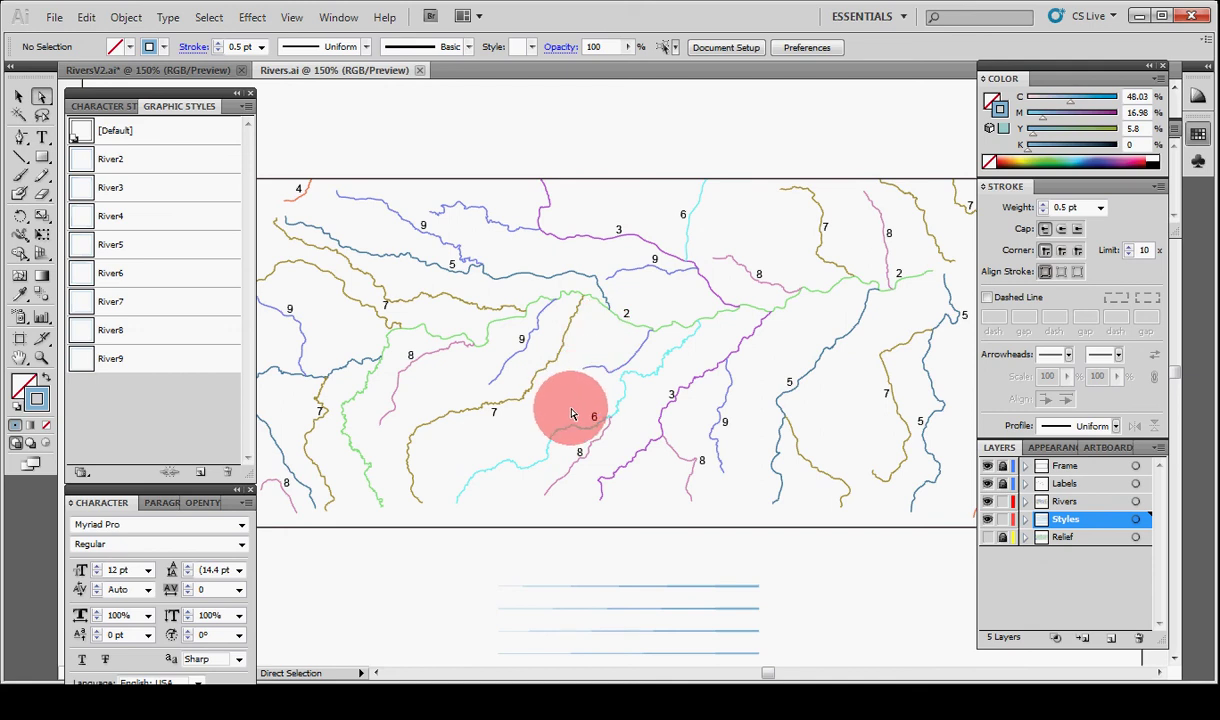
drag(573, 414, 597, 405)
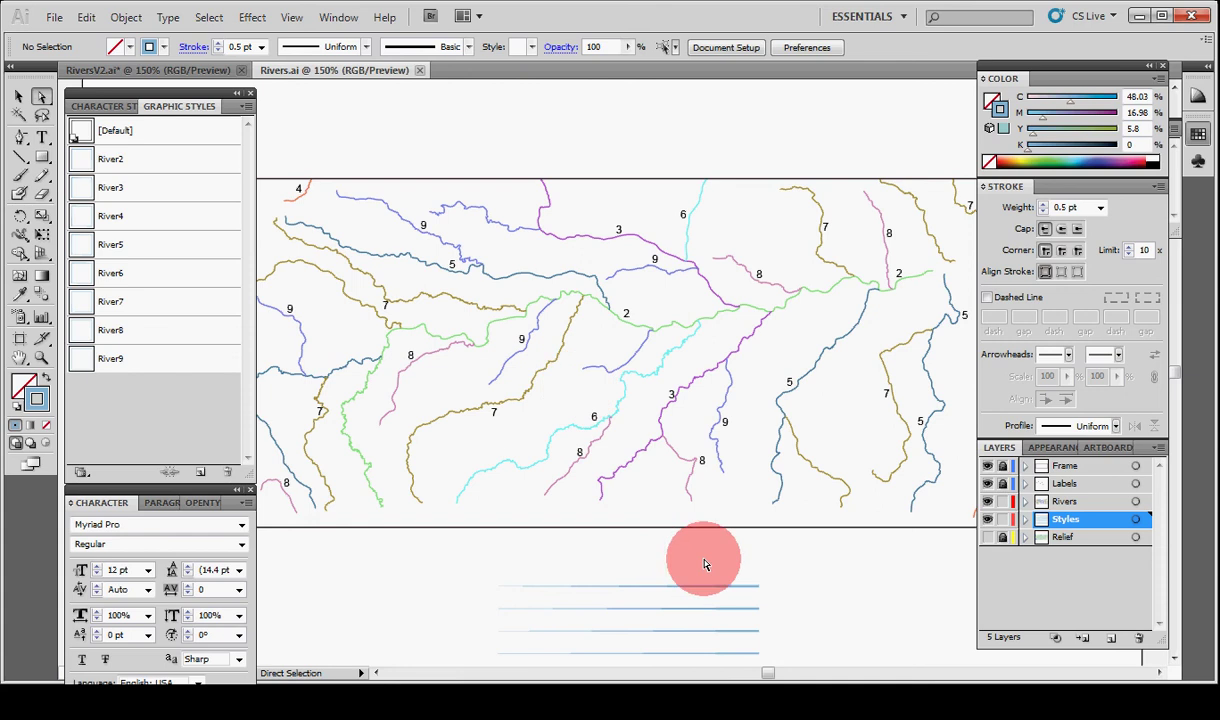
drag(762, 559, 839, 374)
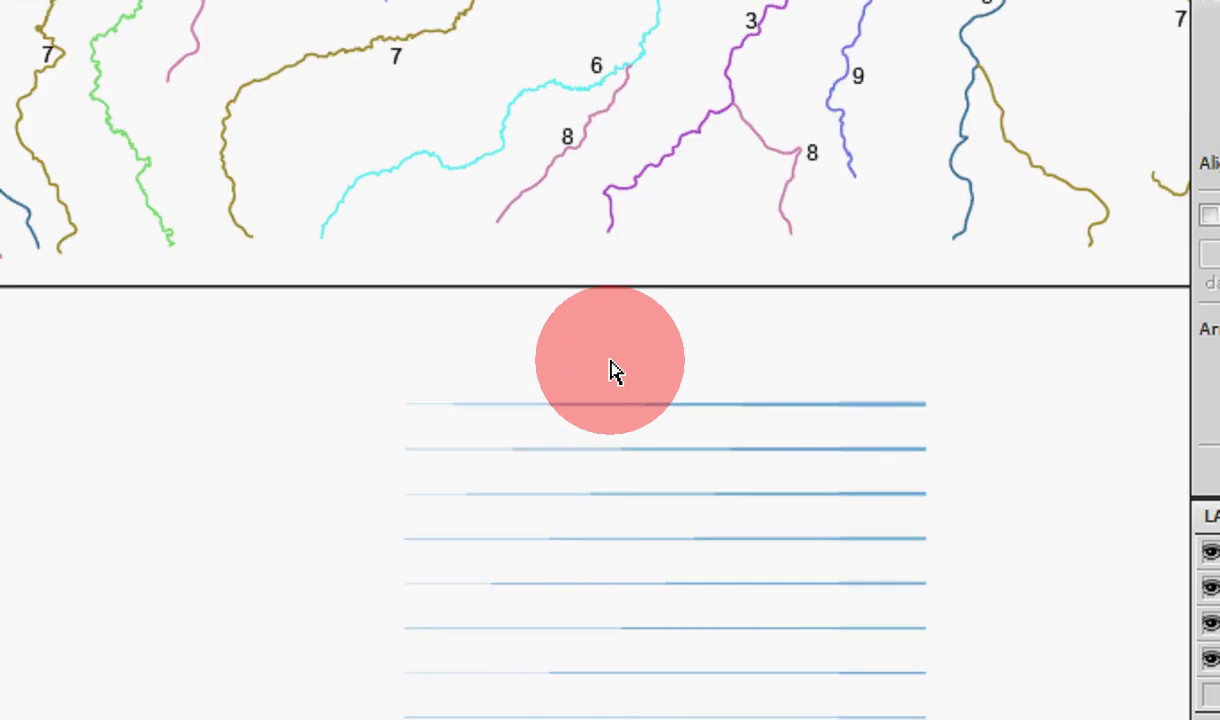
Step: Draw a straight line above the sample strokes with an 8 pt stroke weight
key(backslash)
drag(743, 337, 1044, 346)
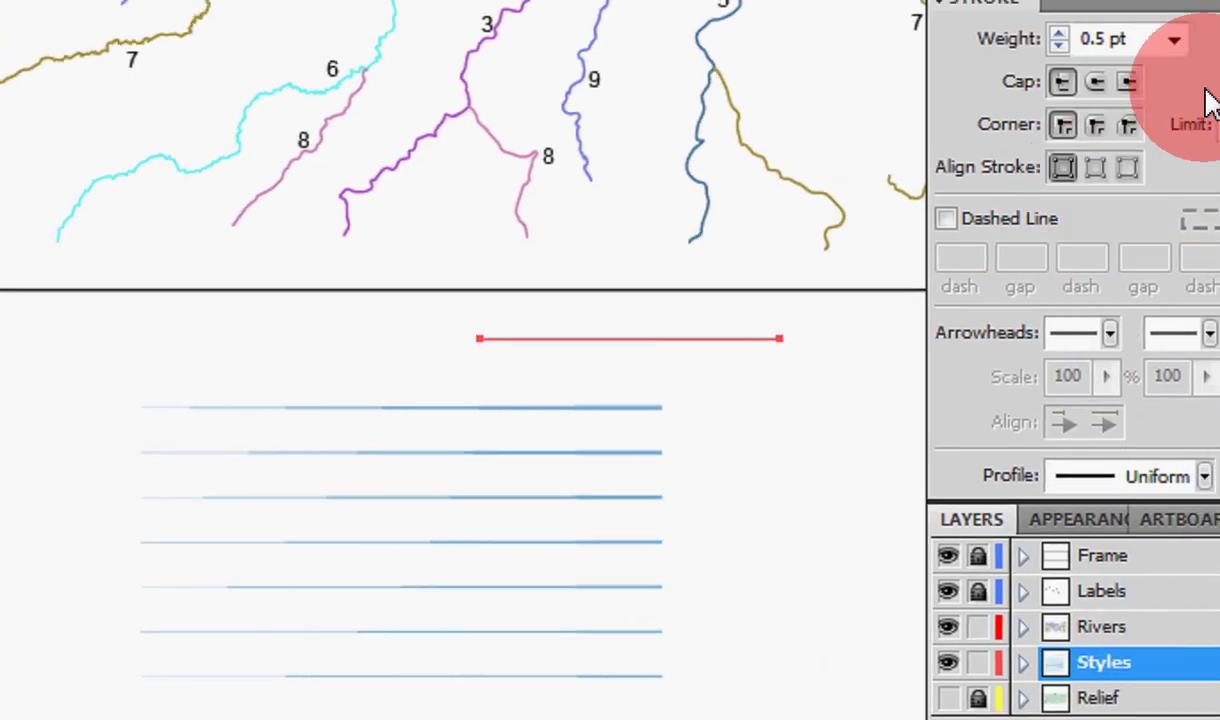
click(1195, 35)
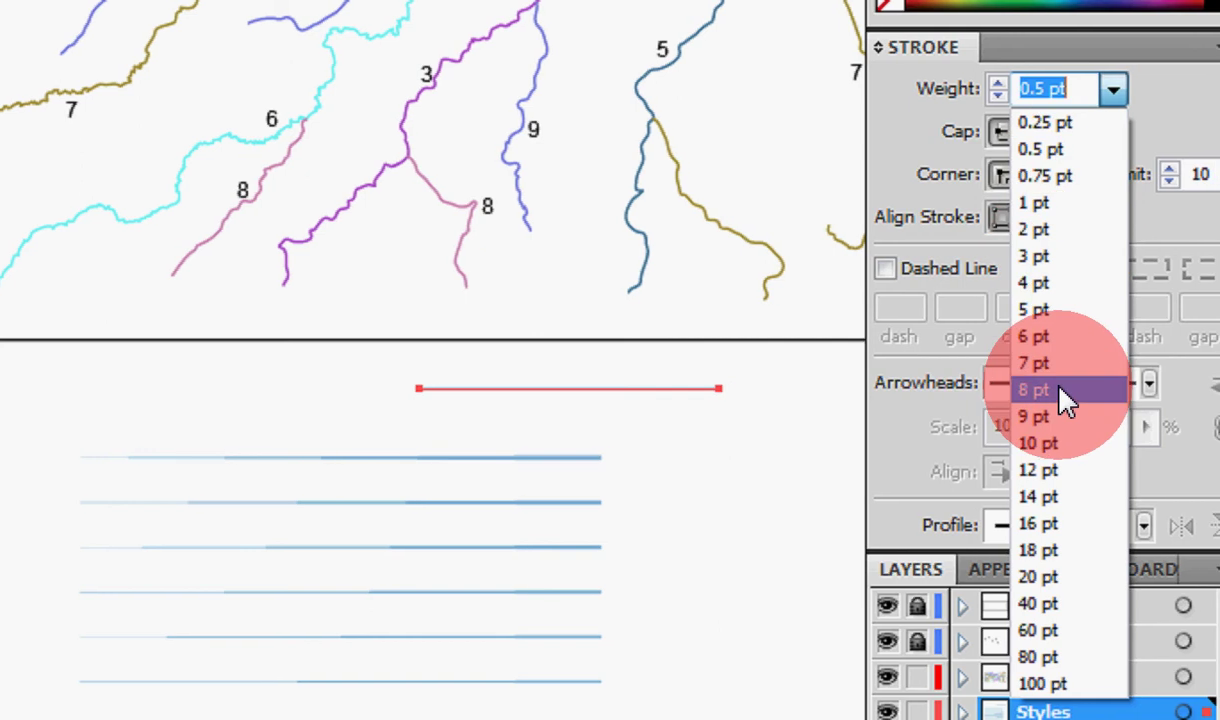
click(1065, 390)
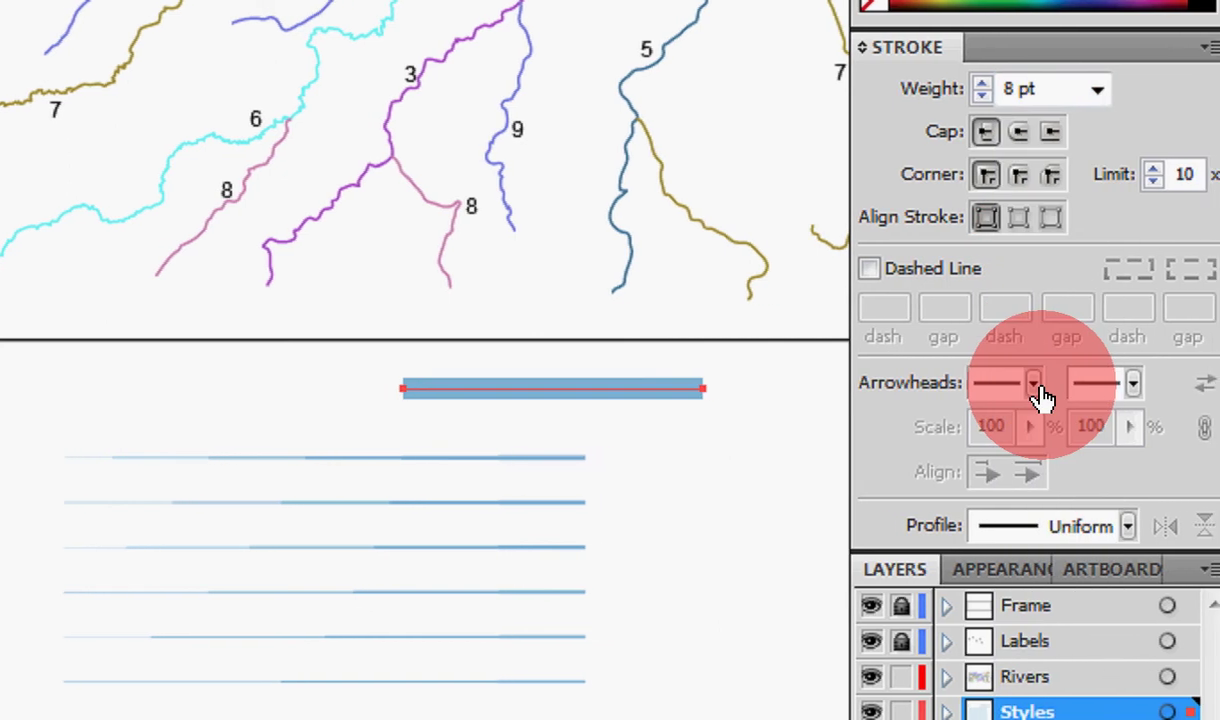
Step: Apply the triangle width profile, tapering from wide at the left to a point at the right
click(1127, 527)
drag(1200, 612, 1161, 698)
click(1050, 645)
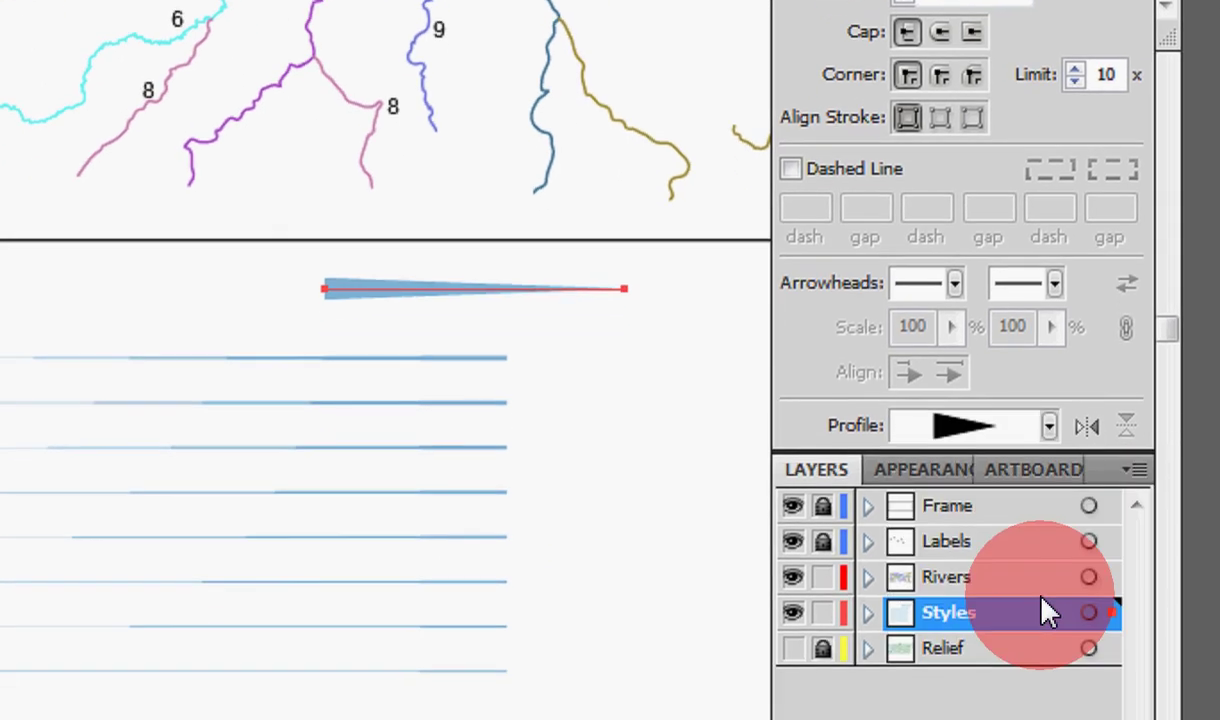
click(655, 333)
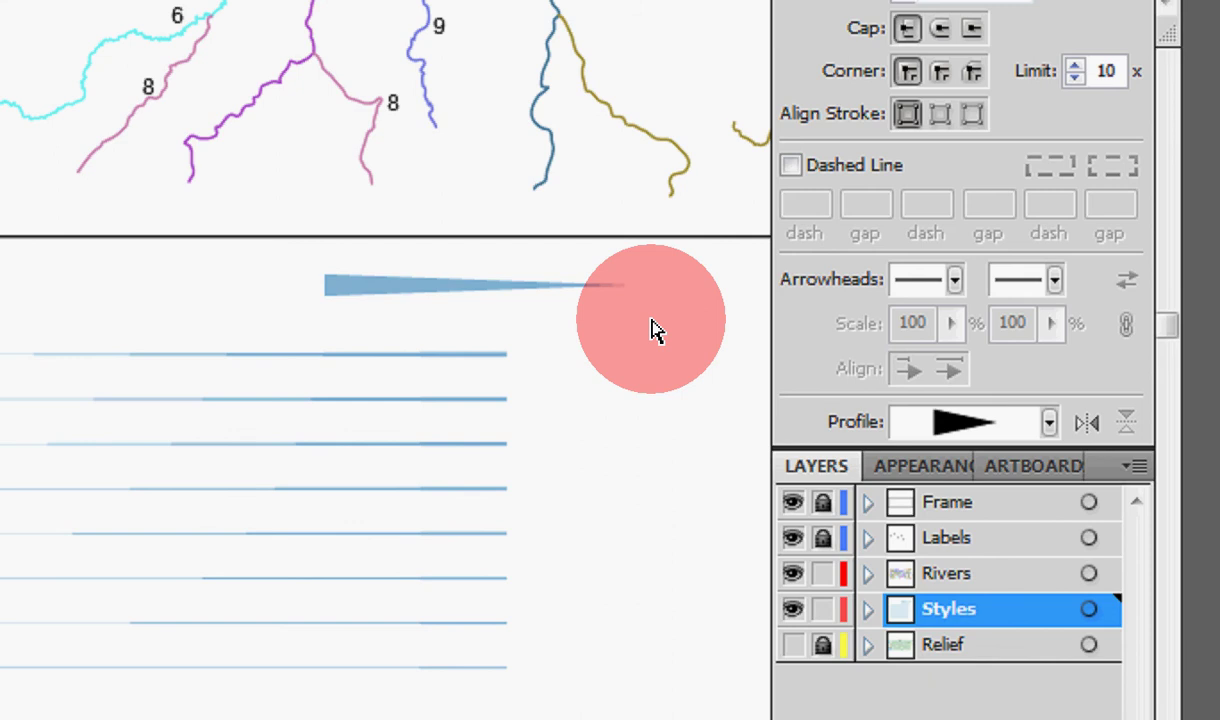
click(358, 284)
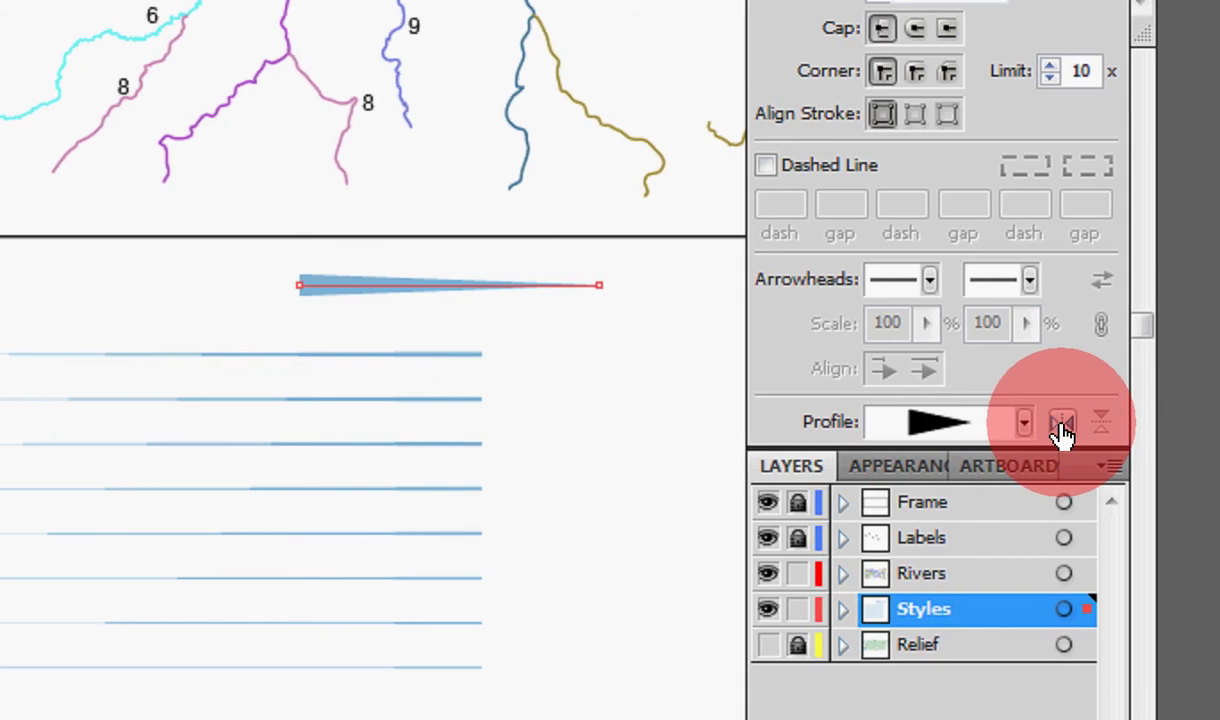
click(1057, 424)
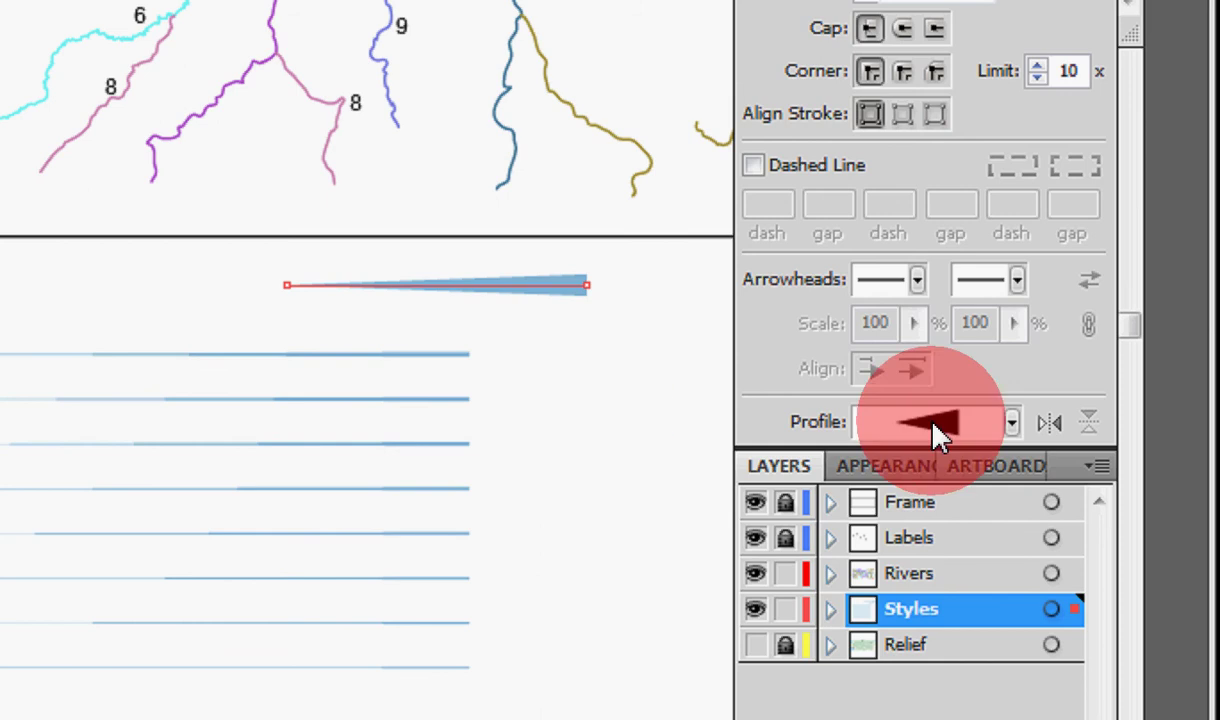
click(1052, 428)
click(430, 312)
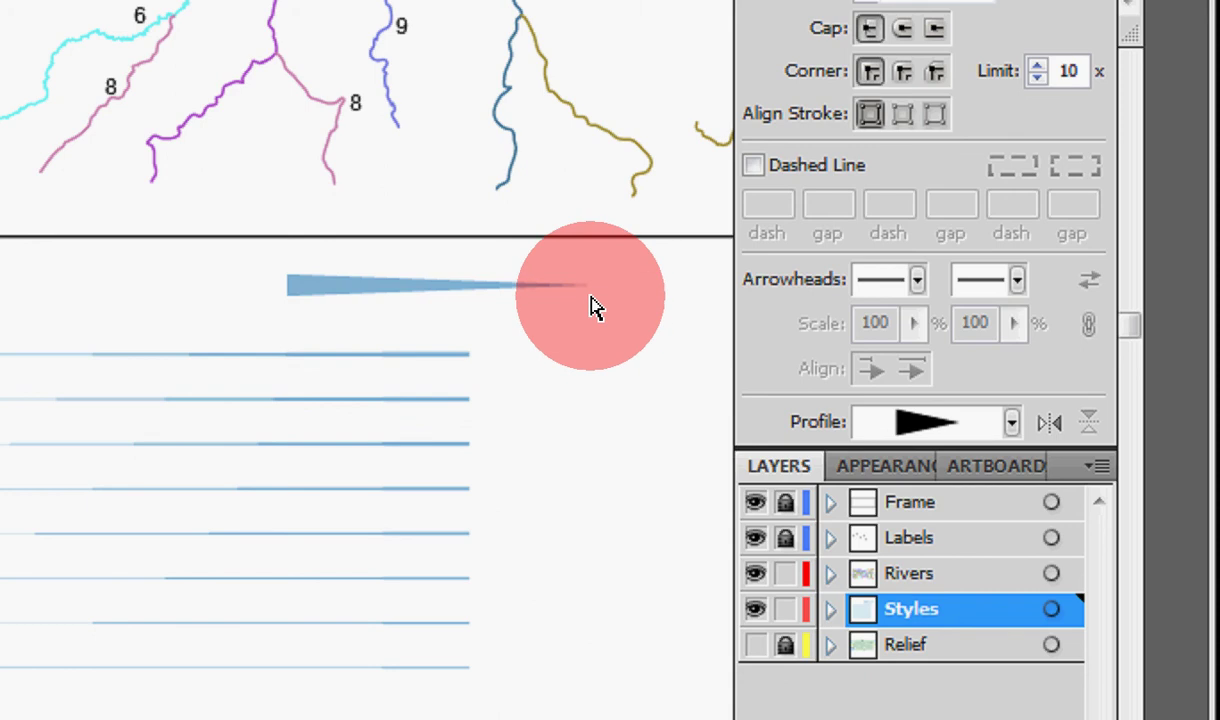
click(382, 284)
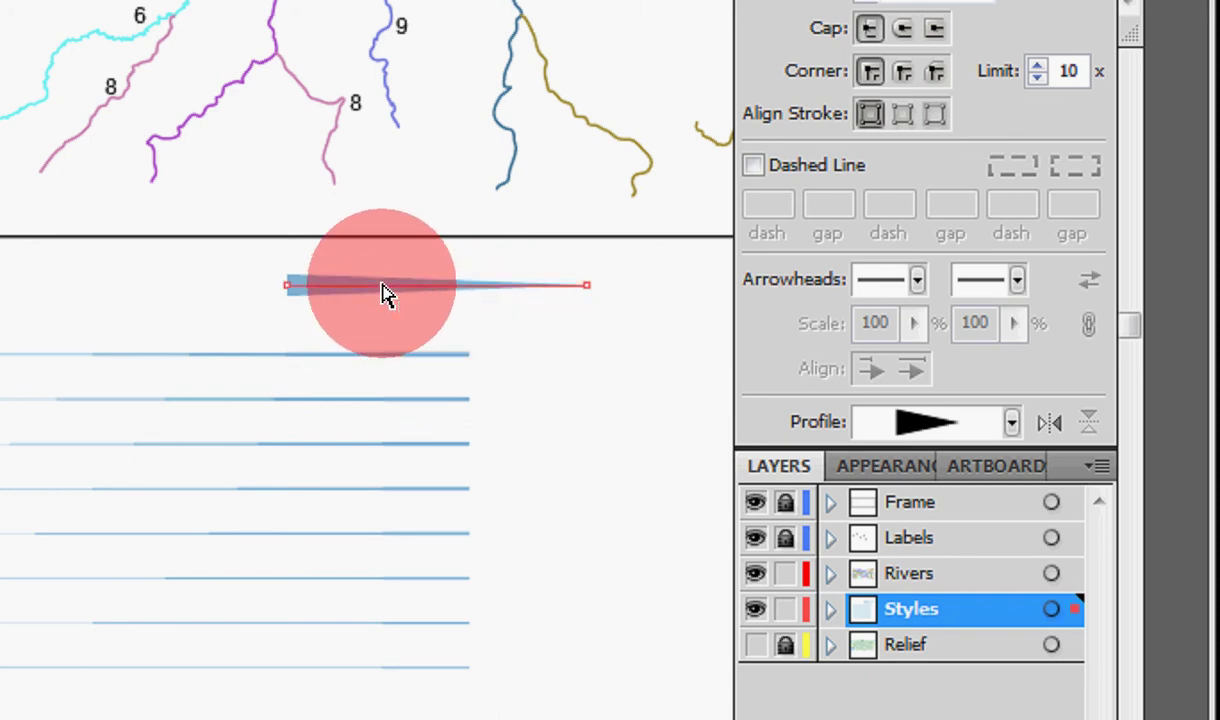
Step: Add a second stroke to the line in Appearance and set the top stroke to 2 pt
click(879, 468)
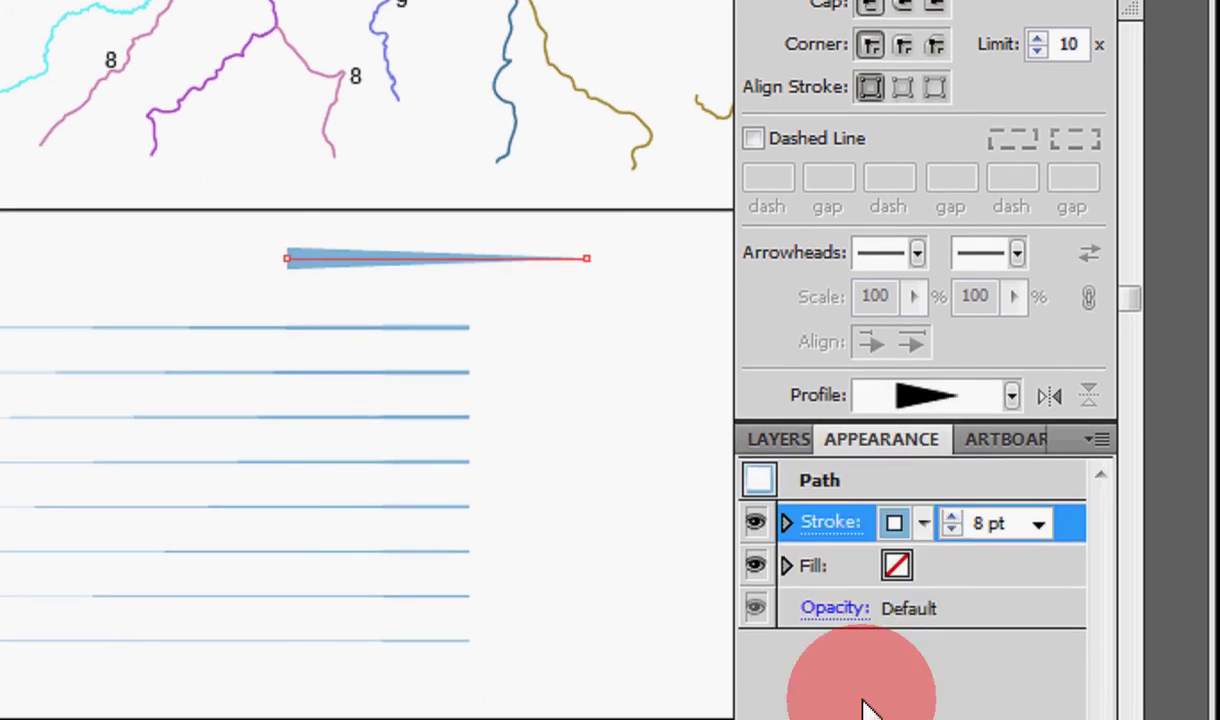
click(768, 678)
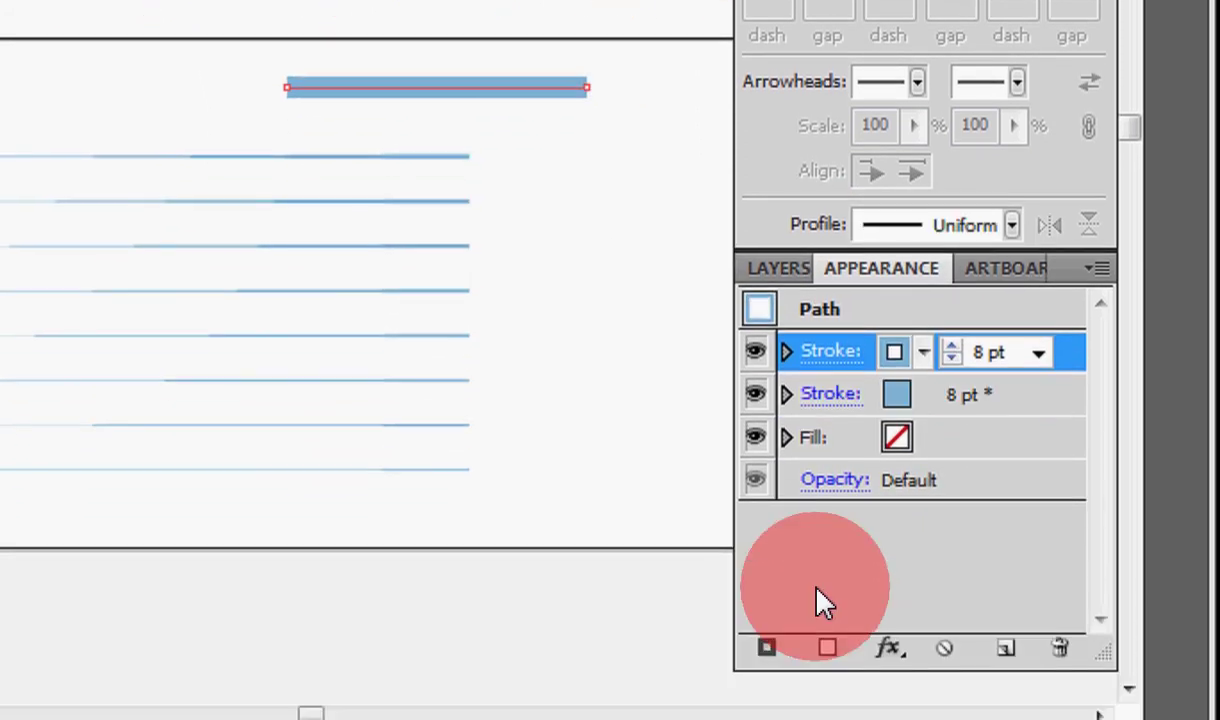
click(988, 408)
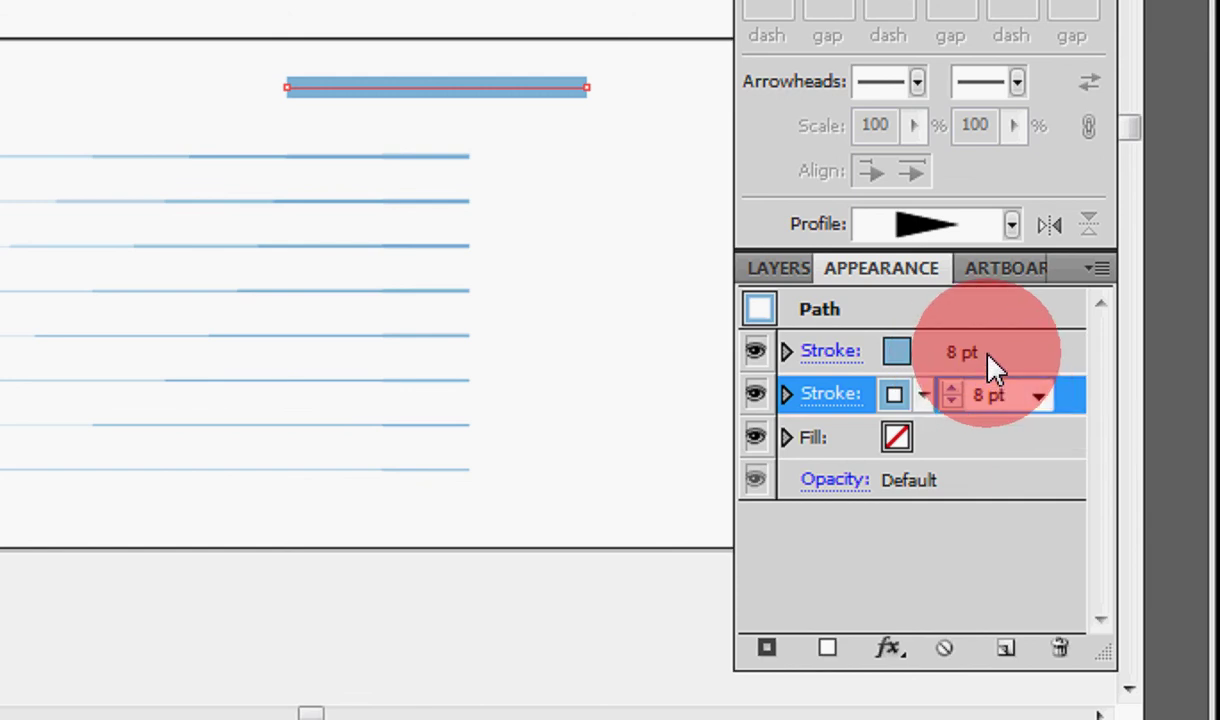
click(990, 360)
click(1038, 354)
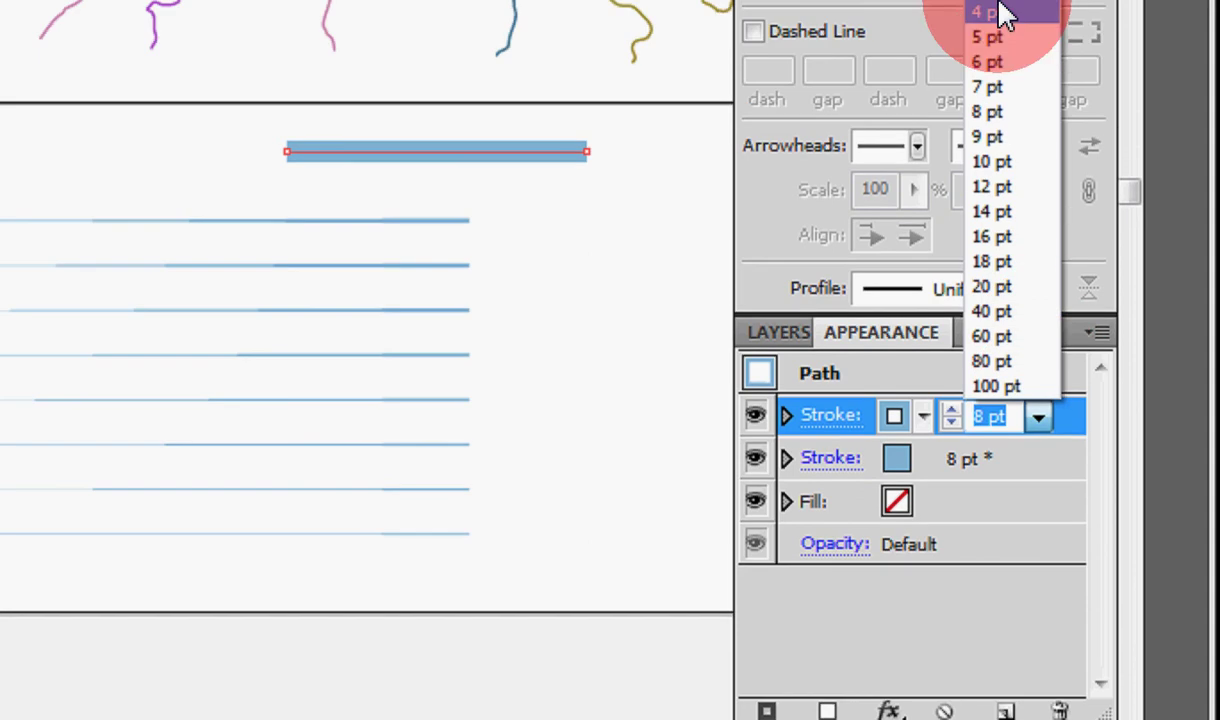
click(993, 2)
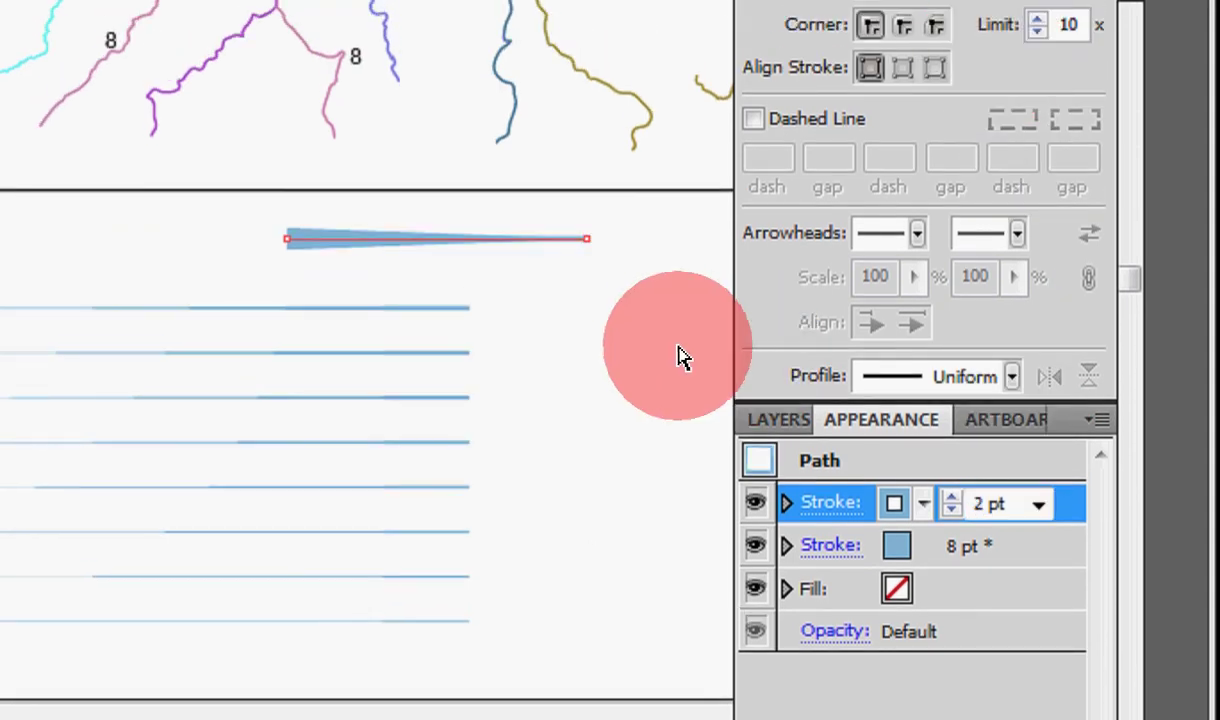
click(640, 336)
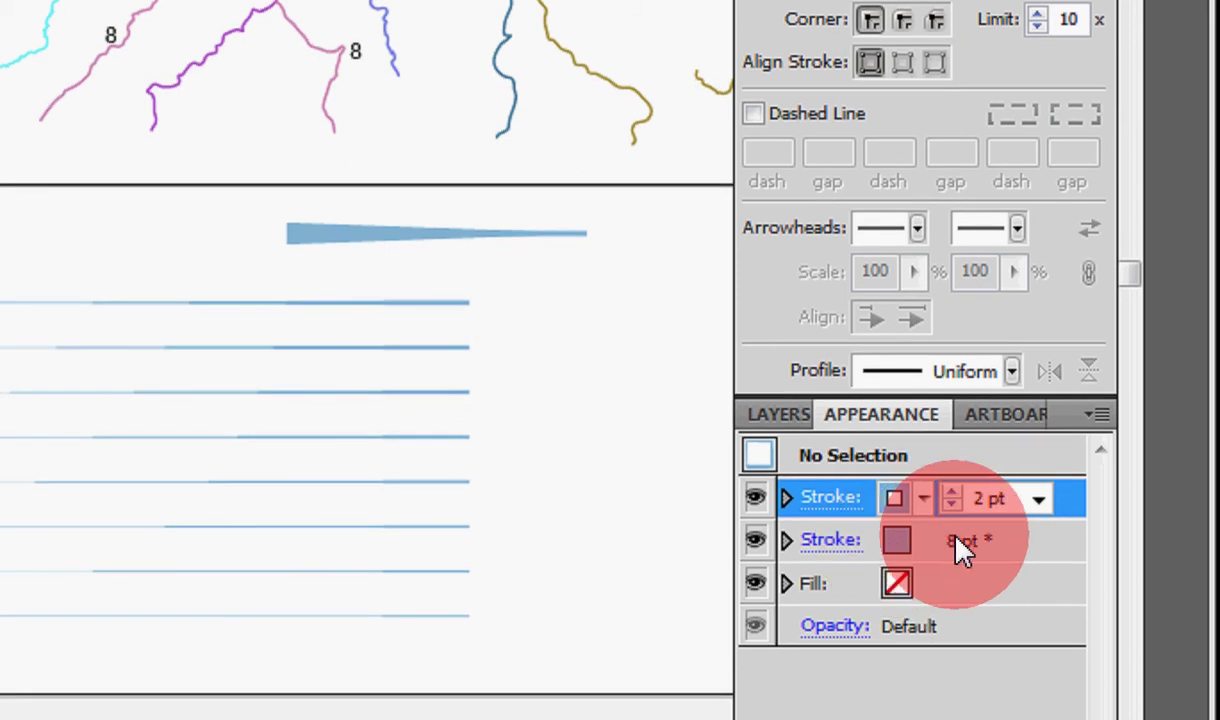
Step: Colour the 8 pt stroke light blue, after trying blue-violet and dark blue swatches
click(956, 552)
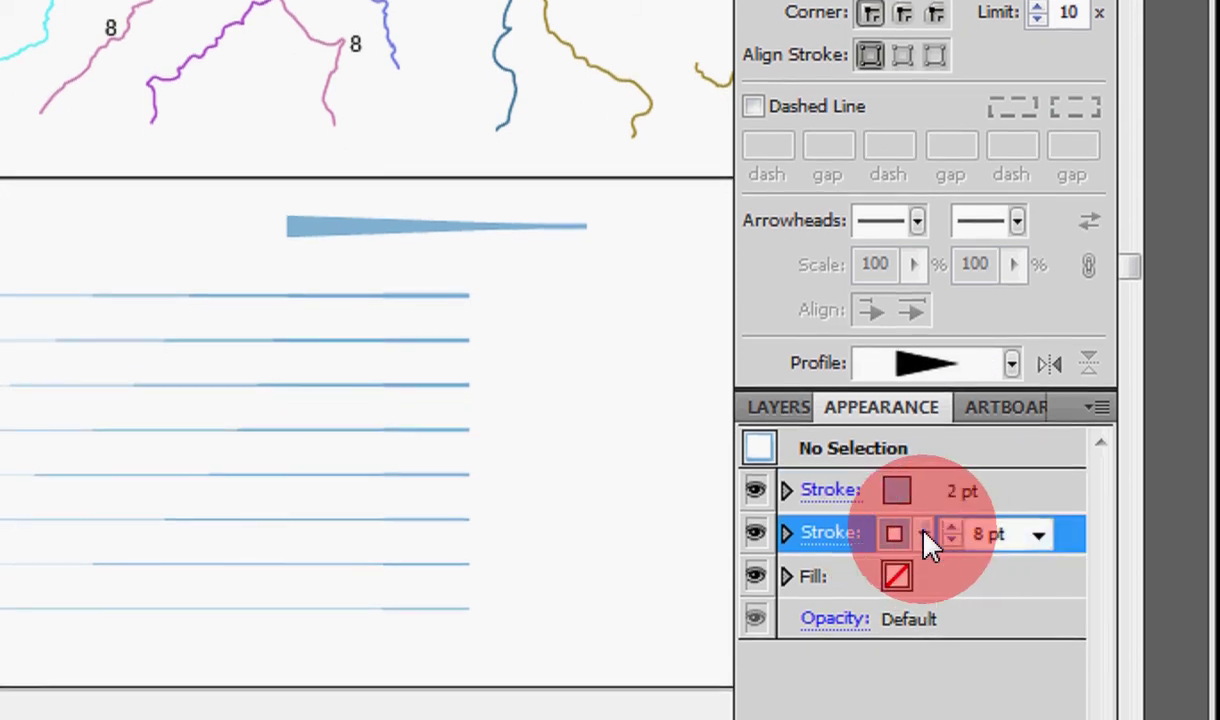
click(924, 541)
click(817, 568)
click(385, 219)
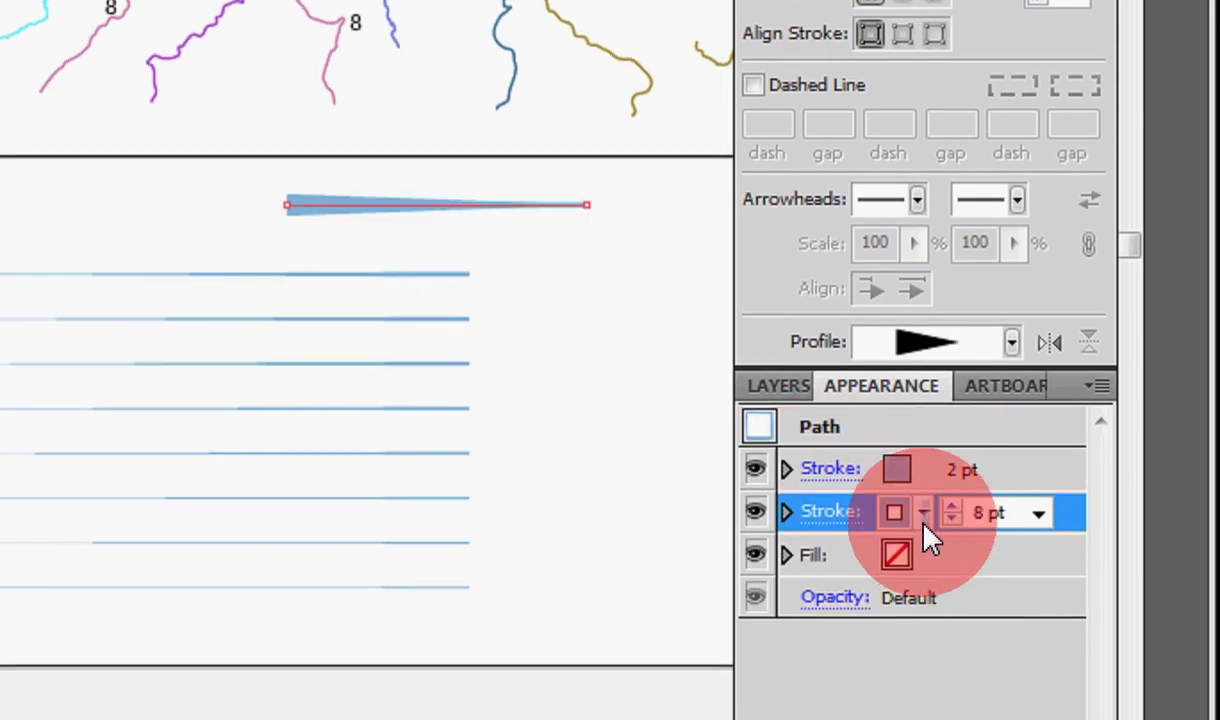
click(924, 514)
click(722, 553)
click(500, 255)
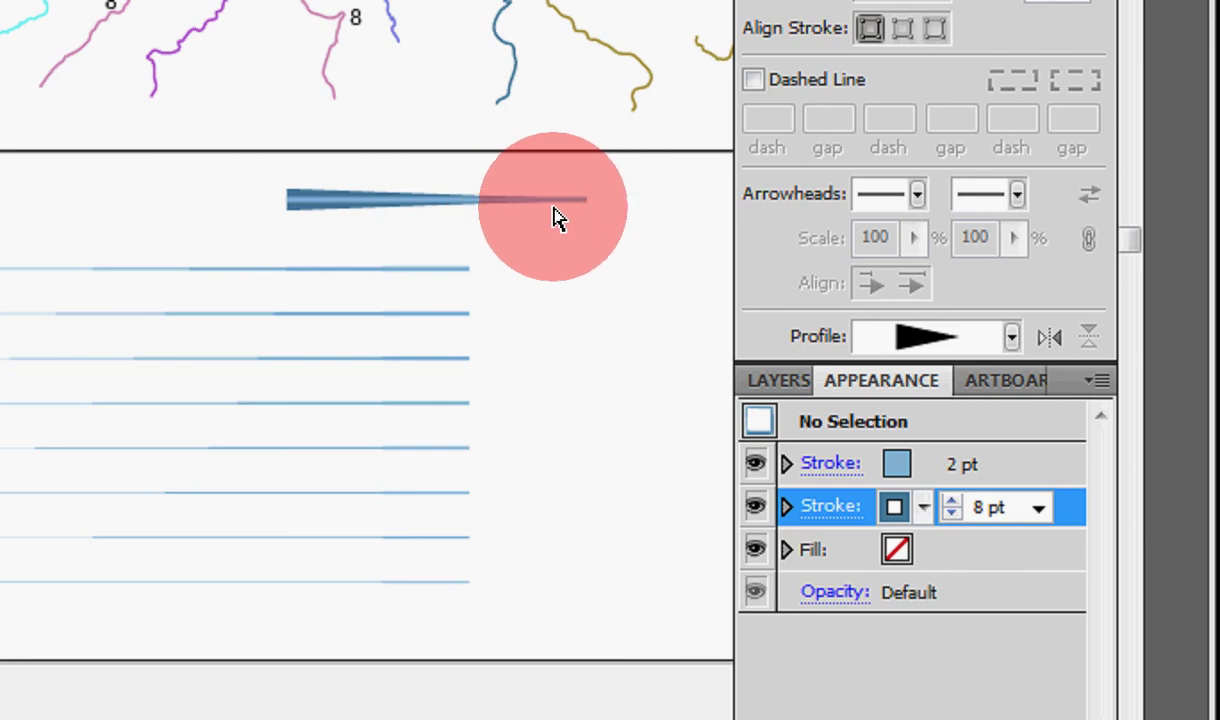
click(370, 208)
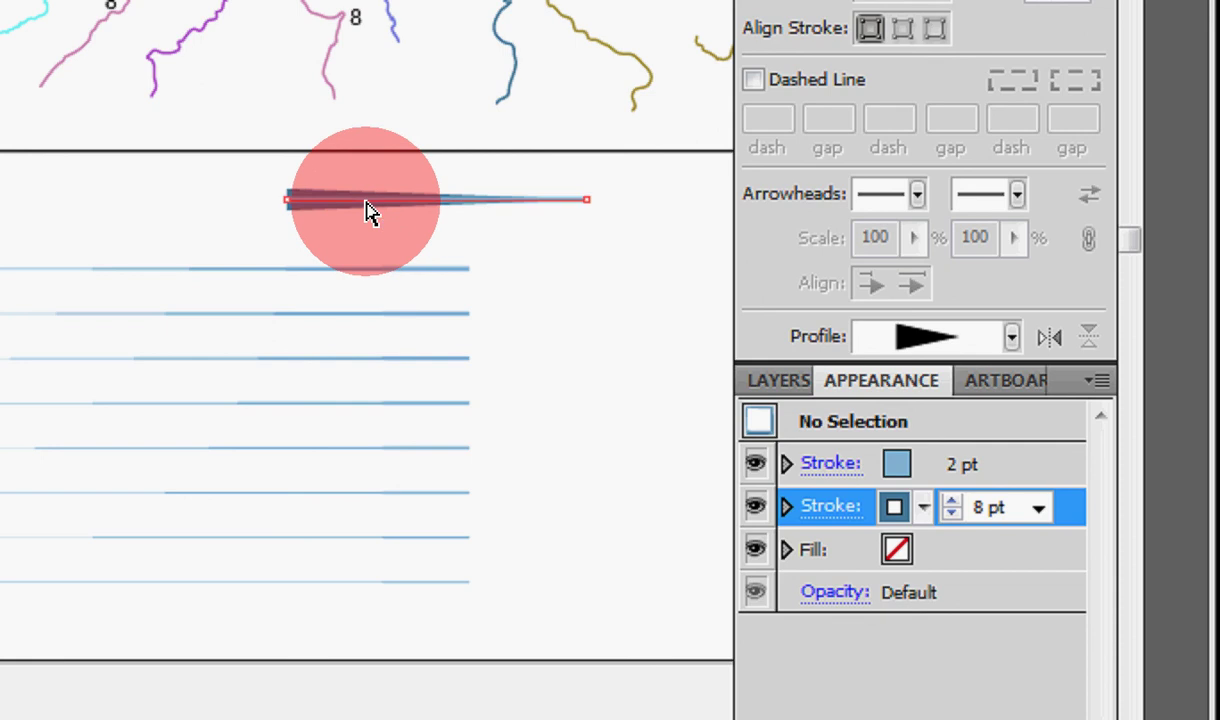
click(921, 508)
click(869, 543)
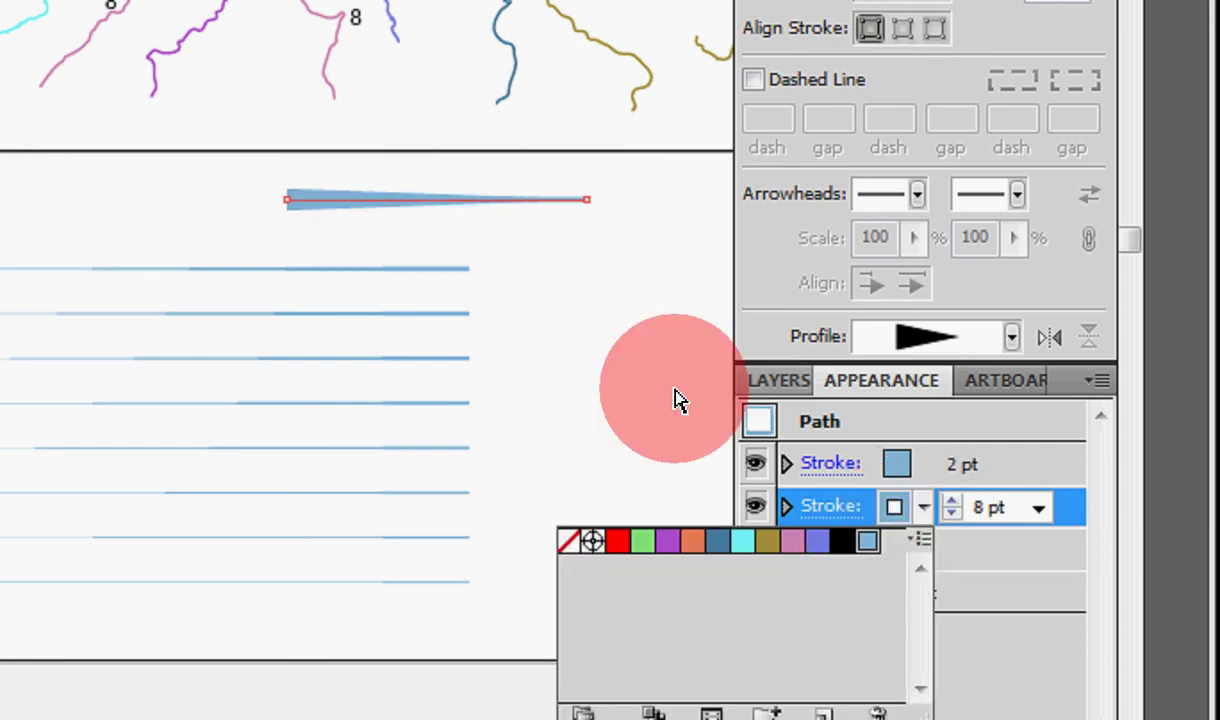
click(628, 312)
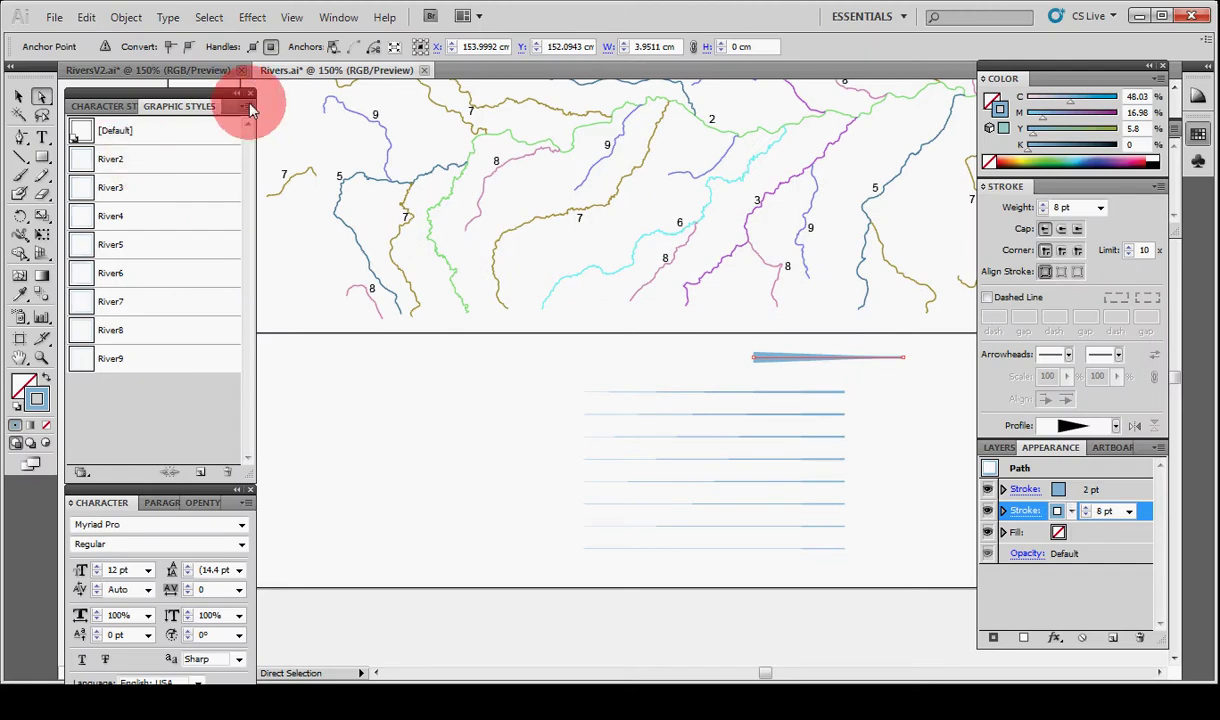
Step: Save the wedge's appearance as a new graphic style named 'River 1'
click(246, 105)
click(318, 116)
text(River 1)
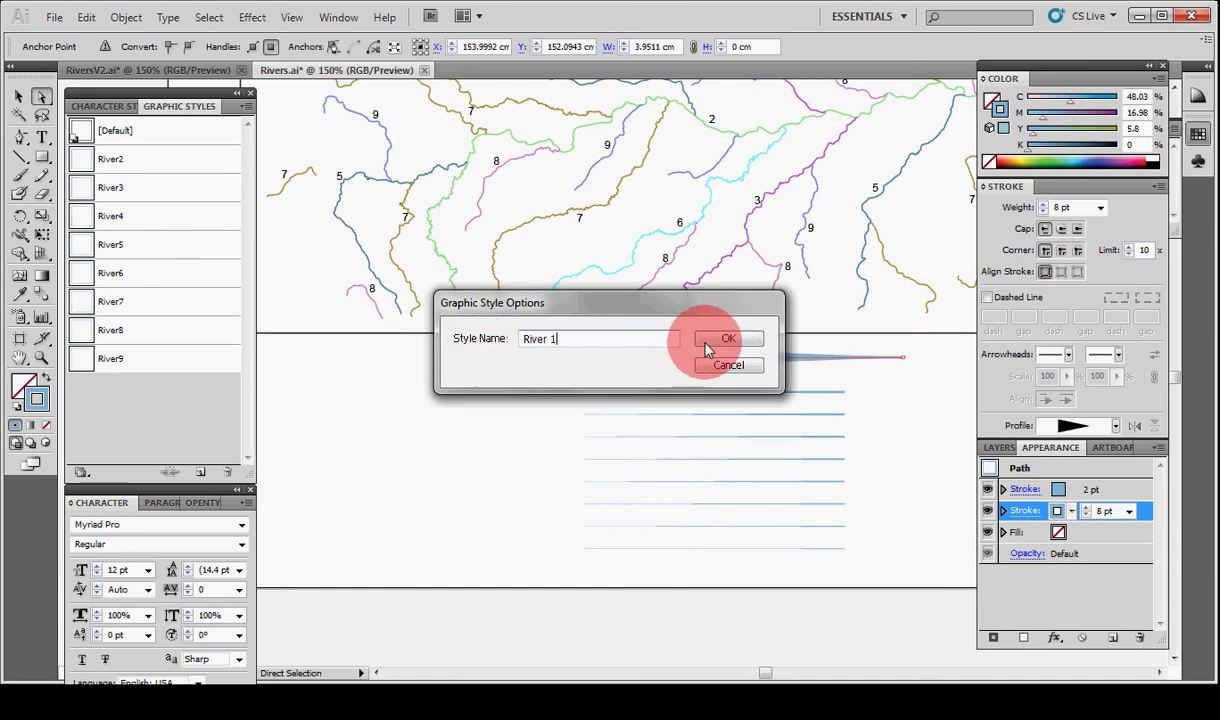
click(722, 338)
Step: Move River 1 to second place after [Default] and shift the sample wedge left
drag(169, 406, 165, 152)
click(548, 372)
drag(757, 357, 640, 364)
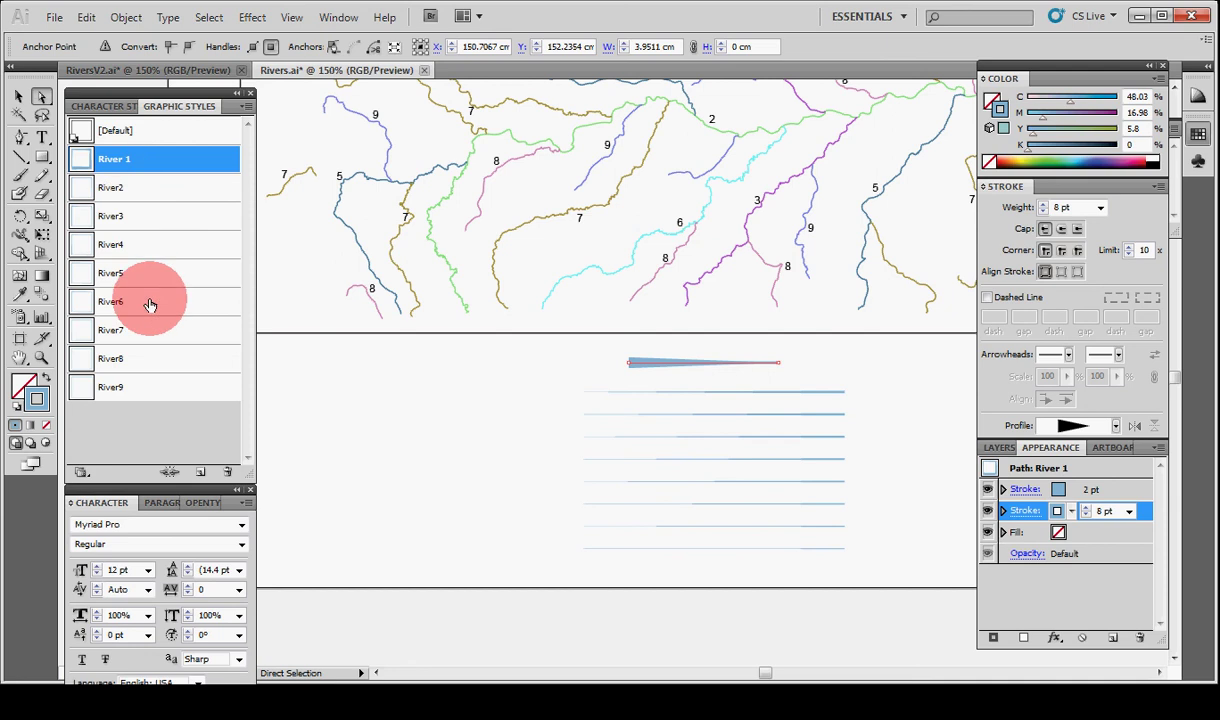
key(ctrl+minus)
Step: Select the whole green river 2 path and apply the River2 graphic style
click(798, 490)
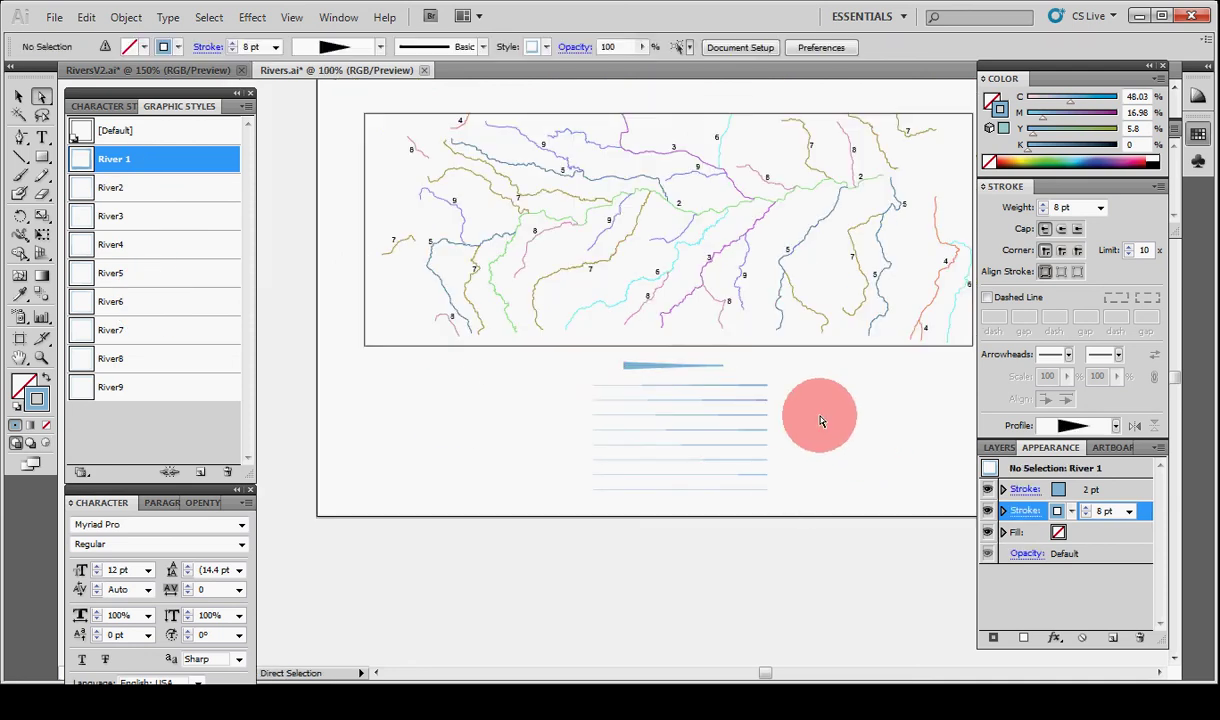
drag(832, 400, 792, 493)
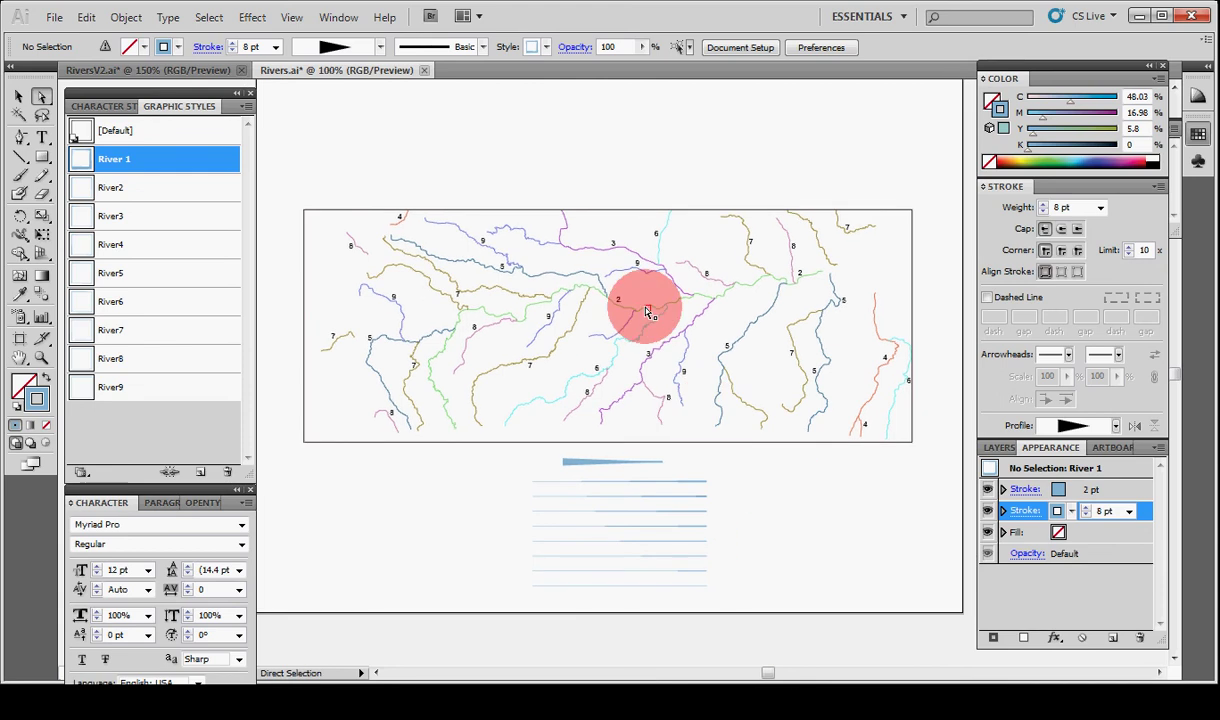
key(ctrl+plus)
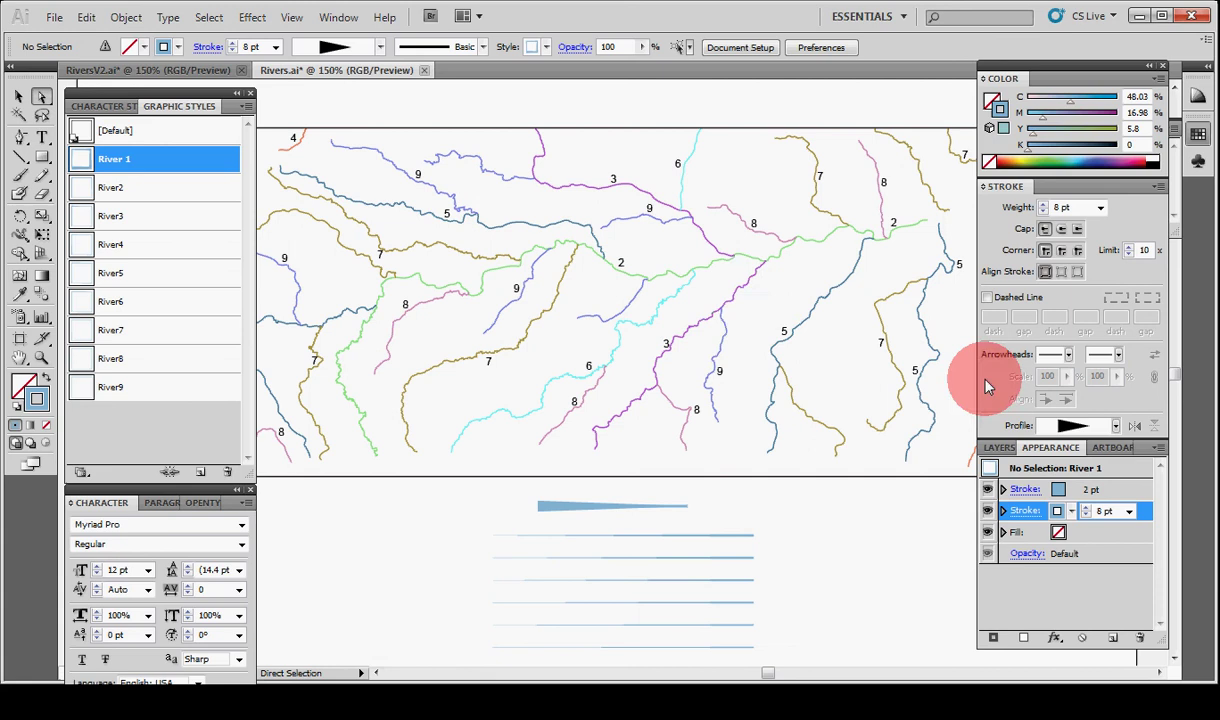
click(709, 272)
key(v)
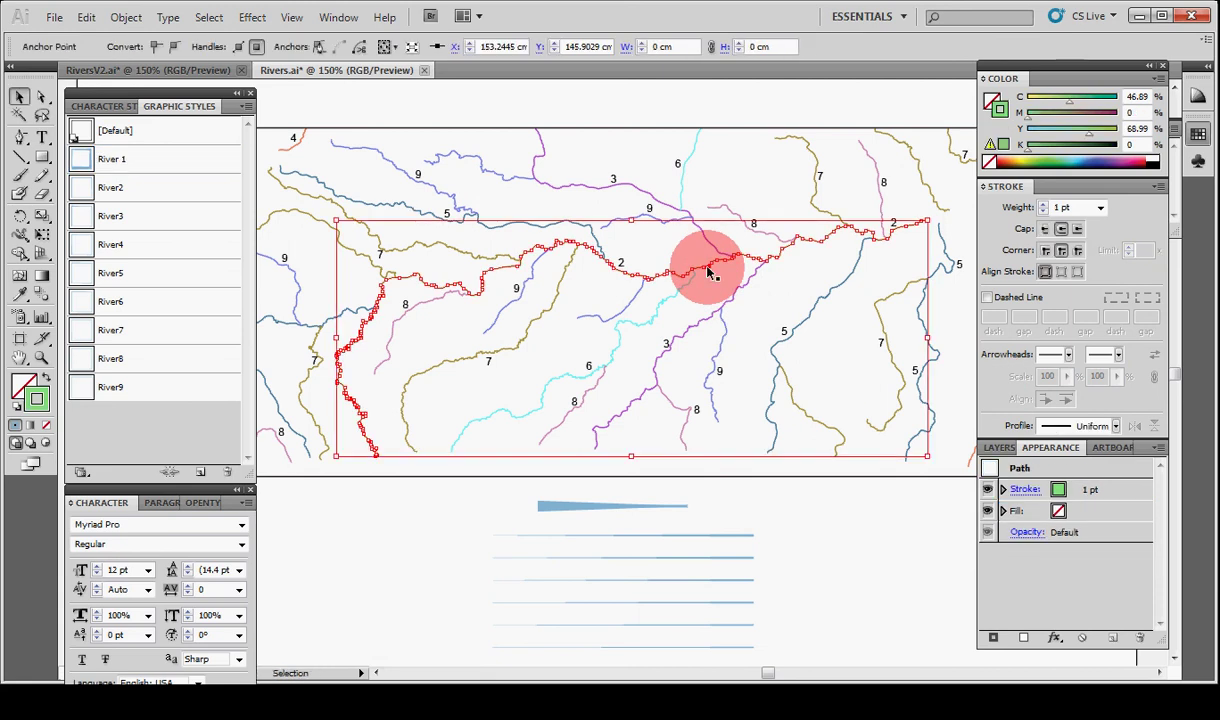
click(703, 278)
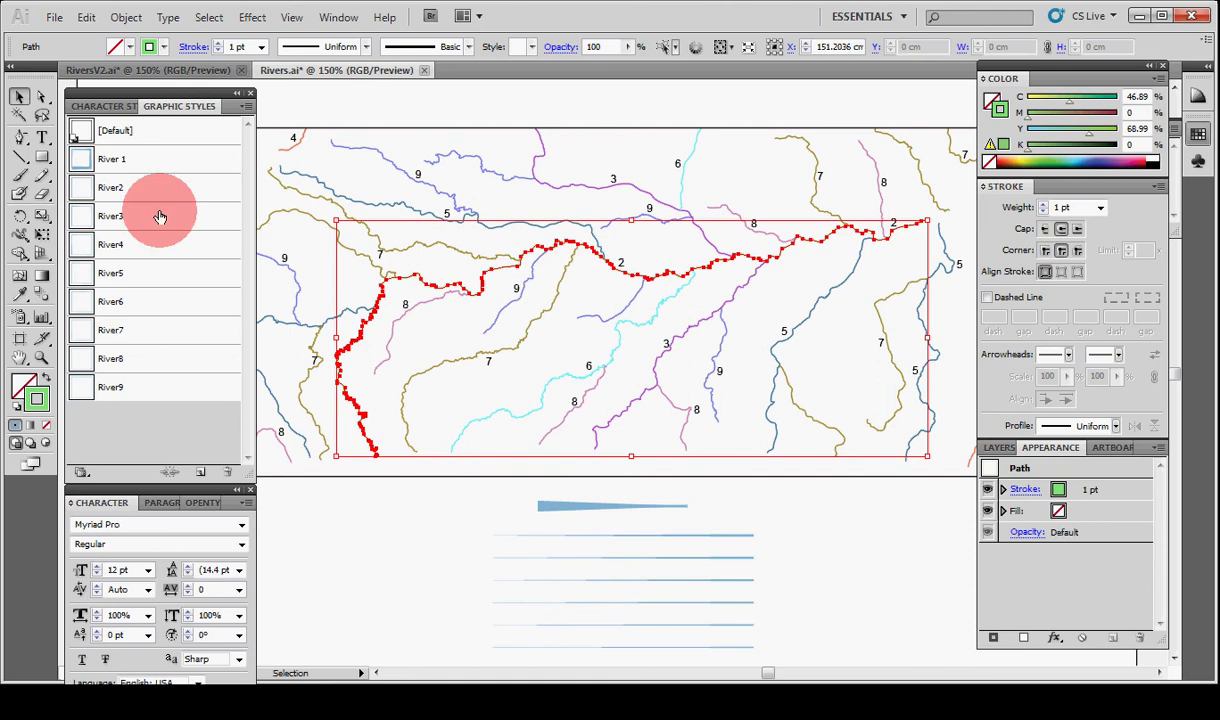
click(124, 194)
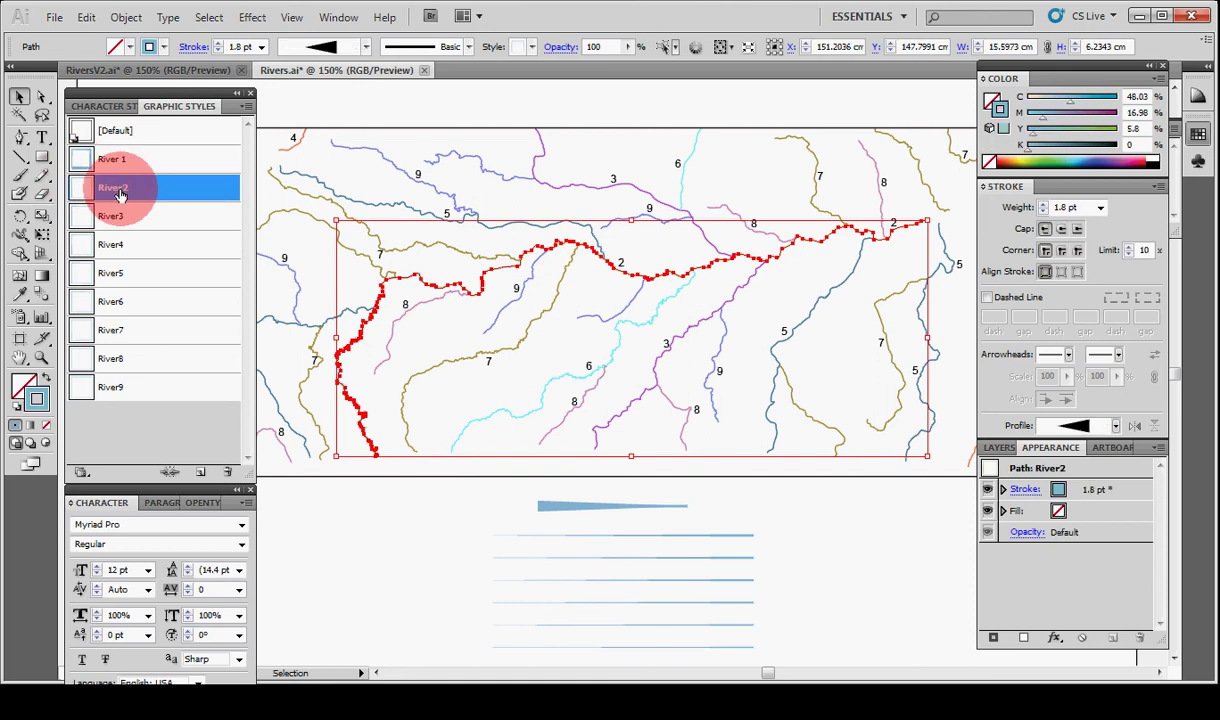
Step: Flip river 2's width profile so its taper widens toward the right
click(489, 389)
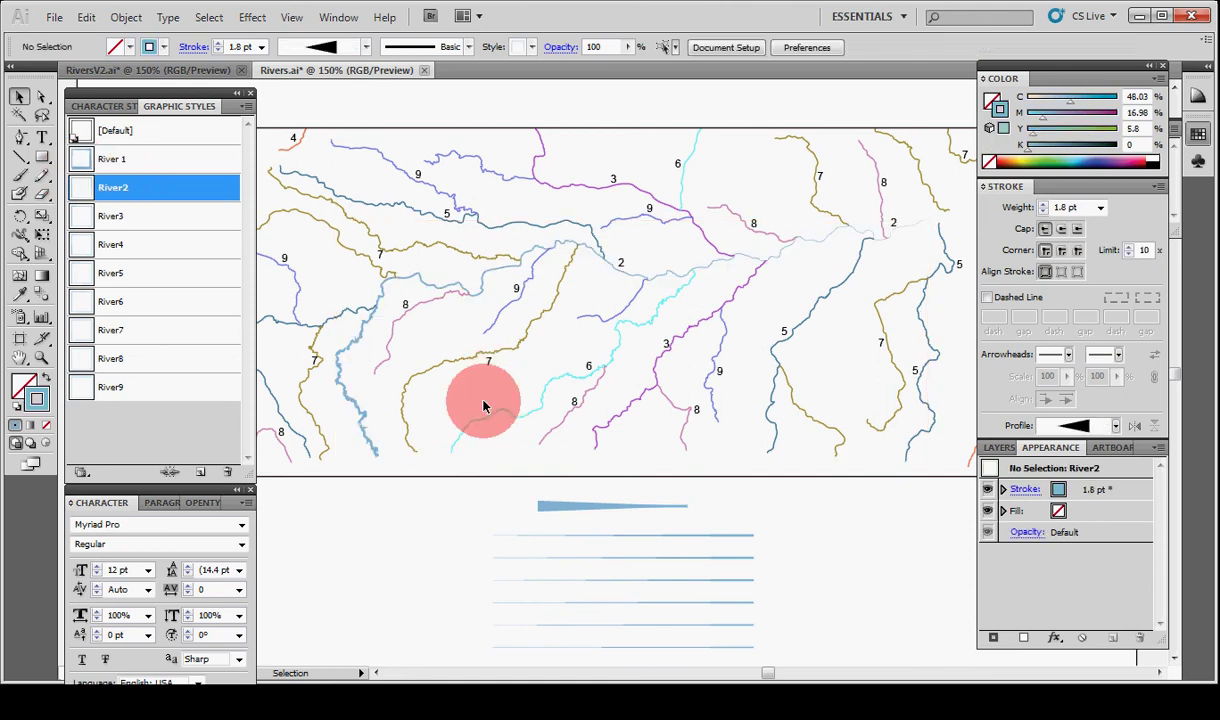
click(372, 440)
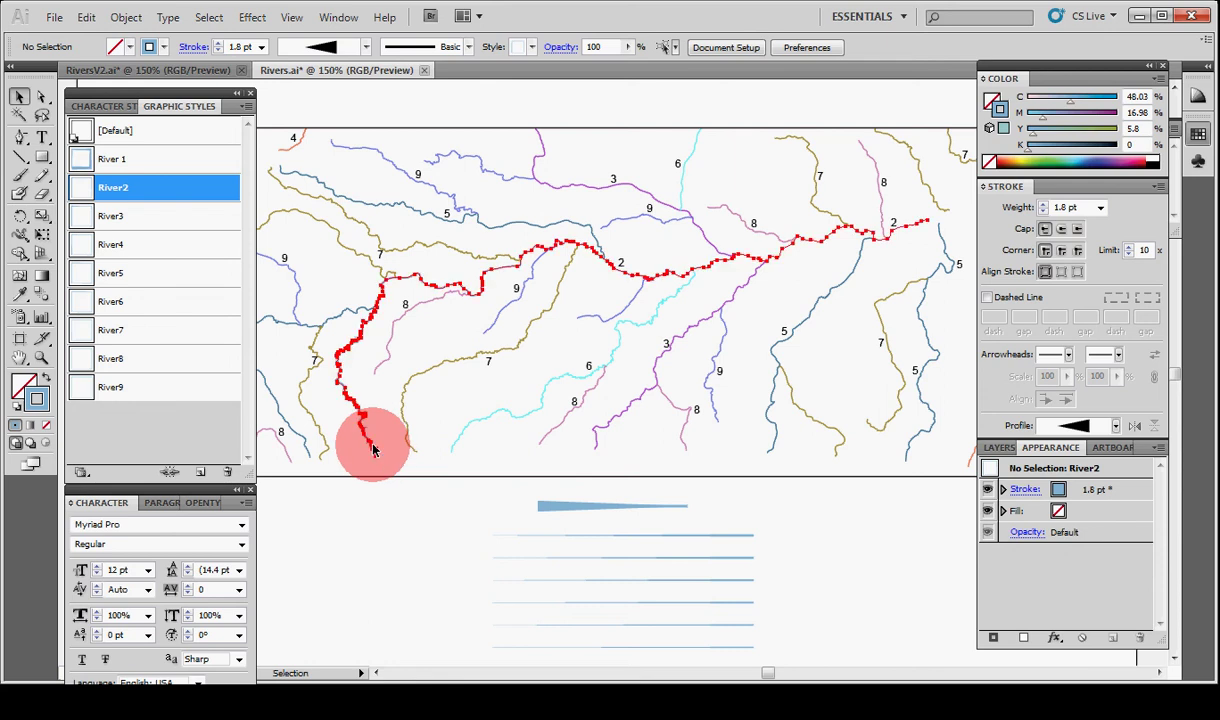
click(1134, 426)
click(824, 346)
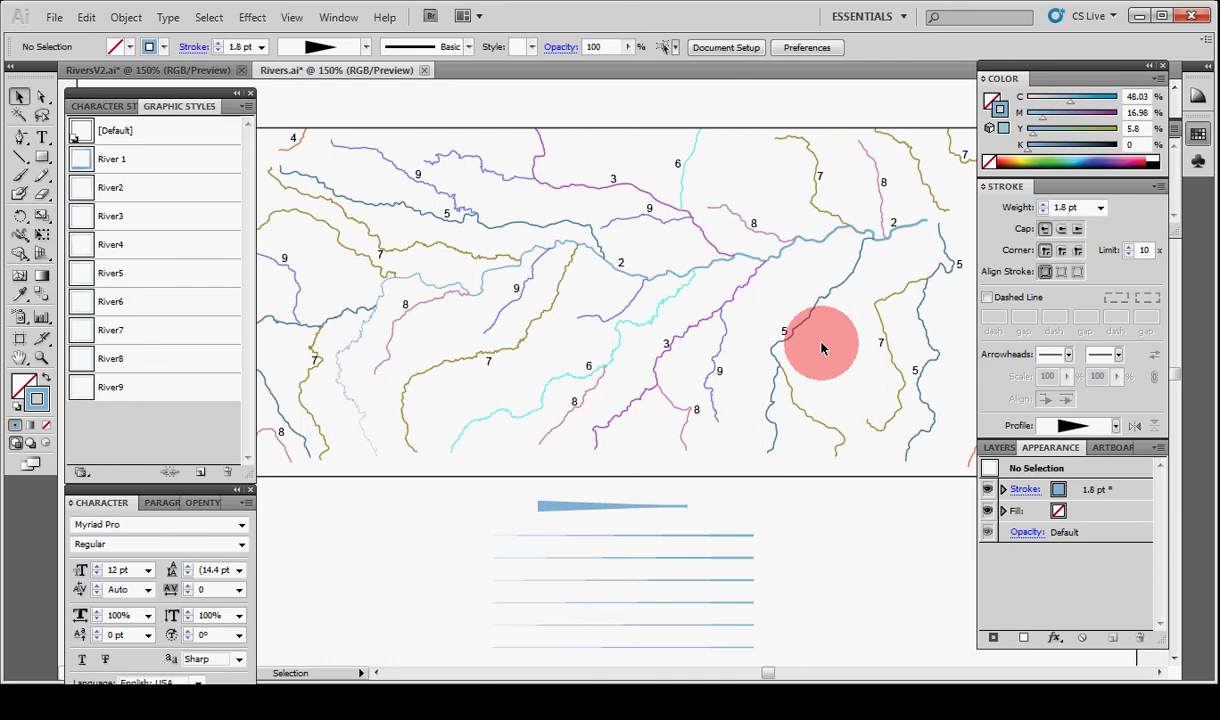
Step: Select all class-5 rivers by matching stroke colour and apply the River5 style
click(502, 230)
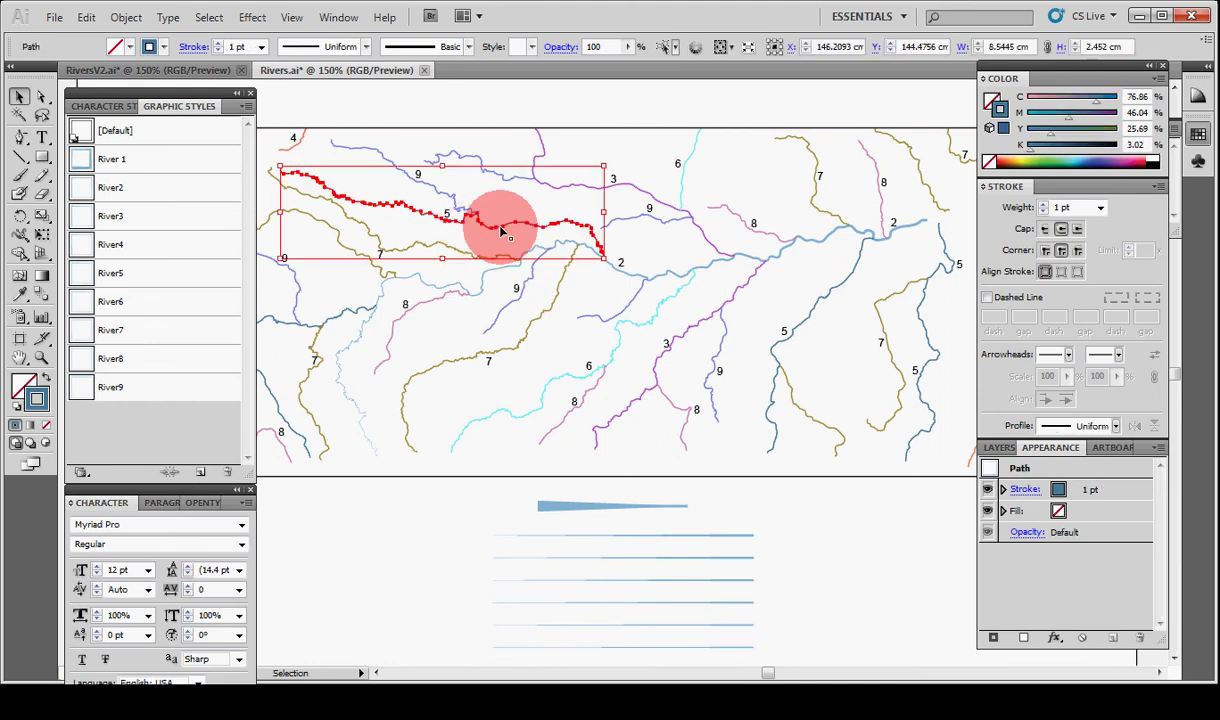
click(207, 20)
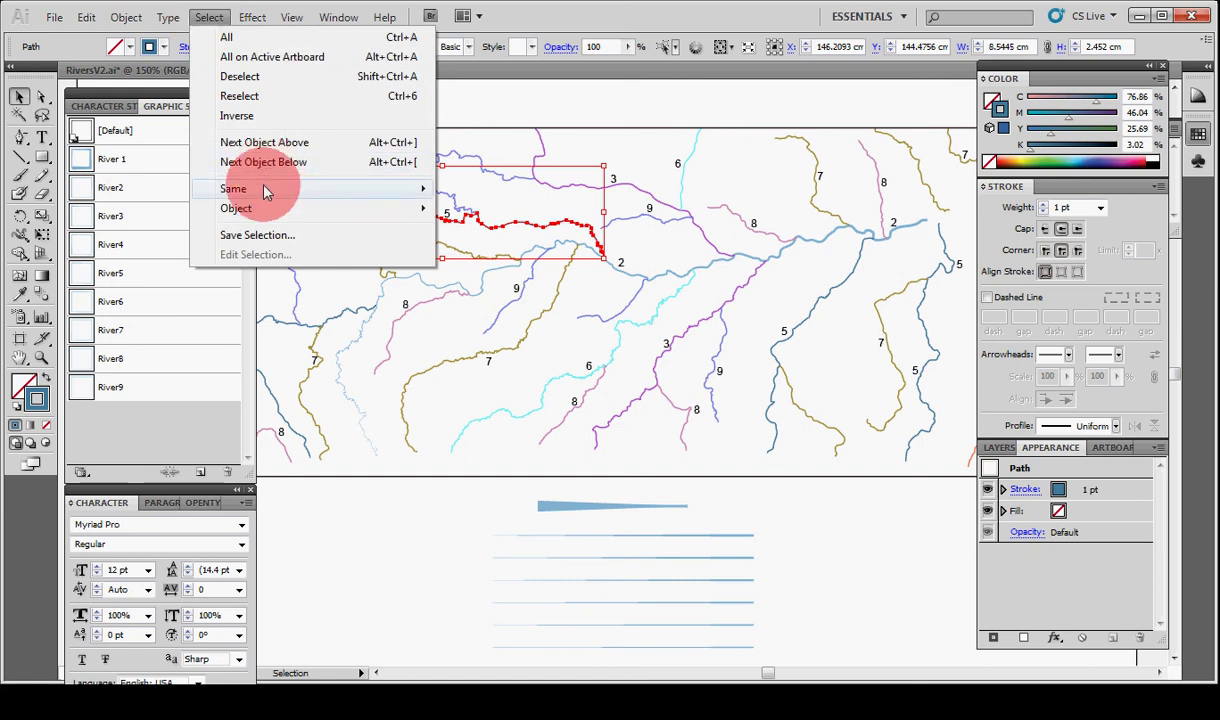
mouse_move(265, 190)
click(472, 316)
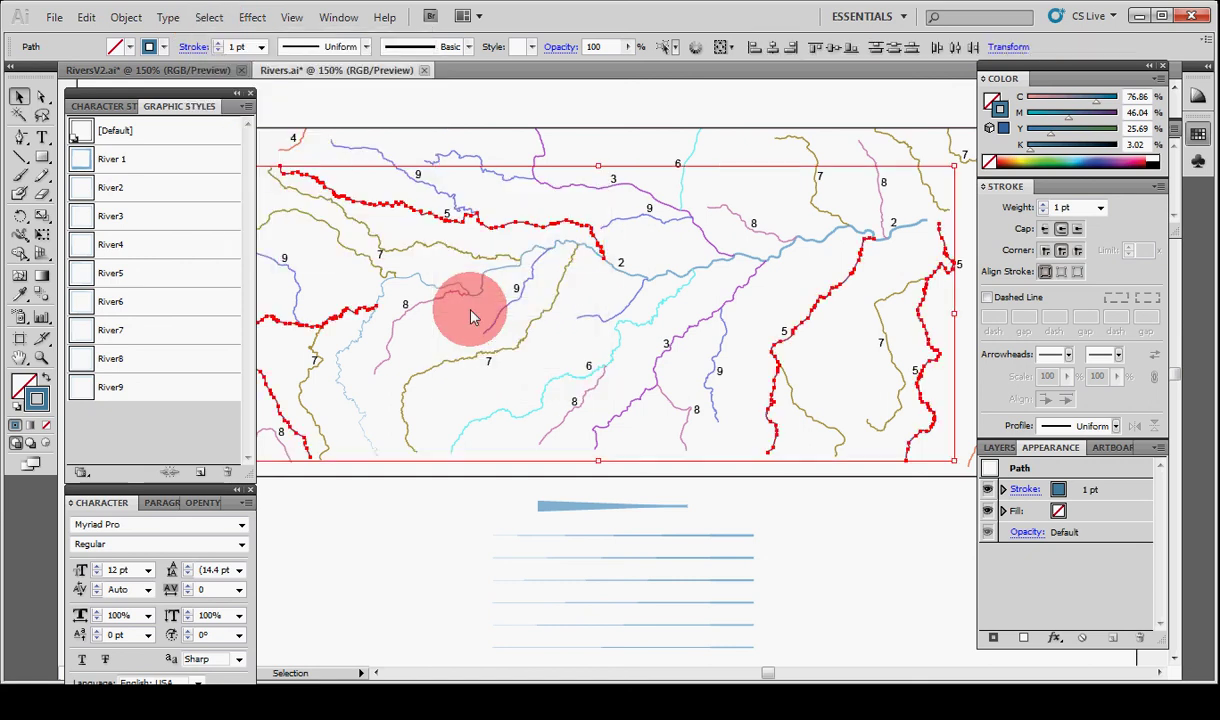
click(123, 274)
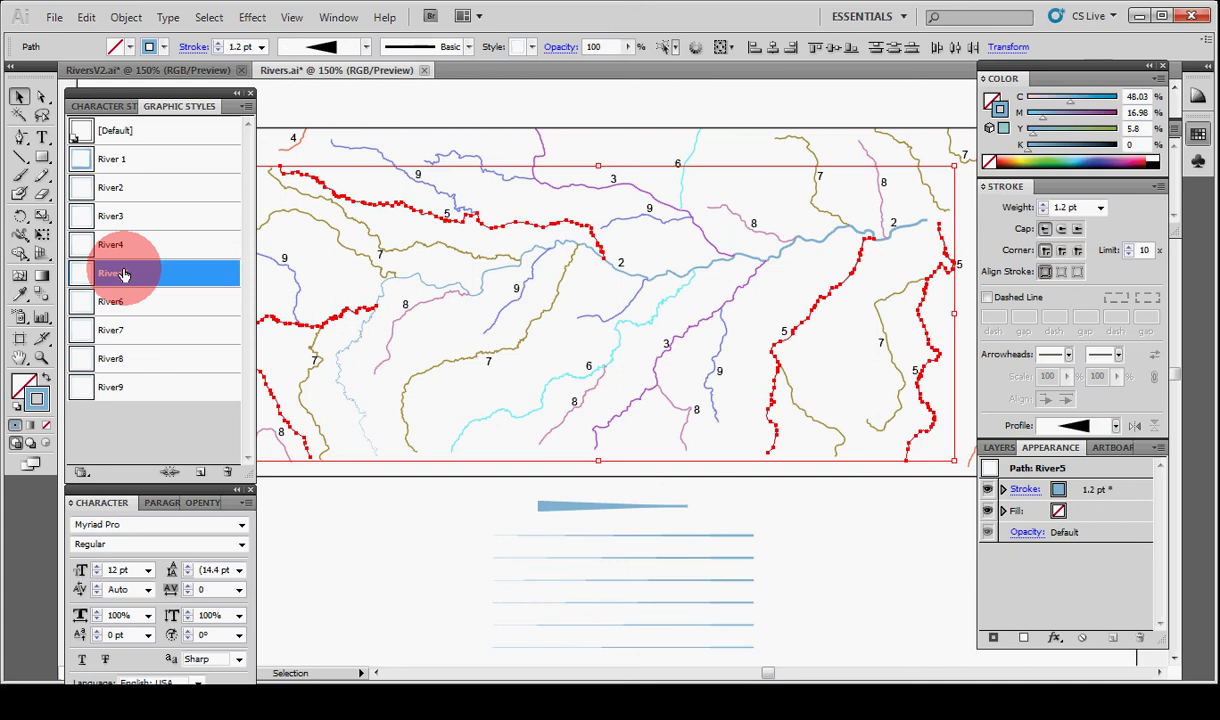
Step: Flip the width profile on the upper-left class-5 river to reverse its taper
click(540, 364)
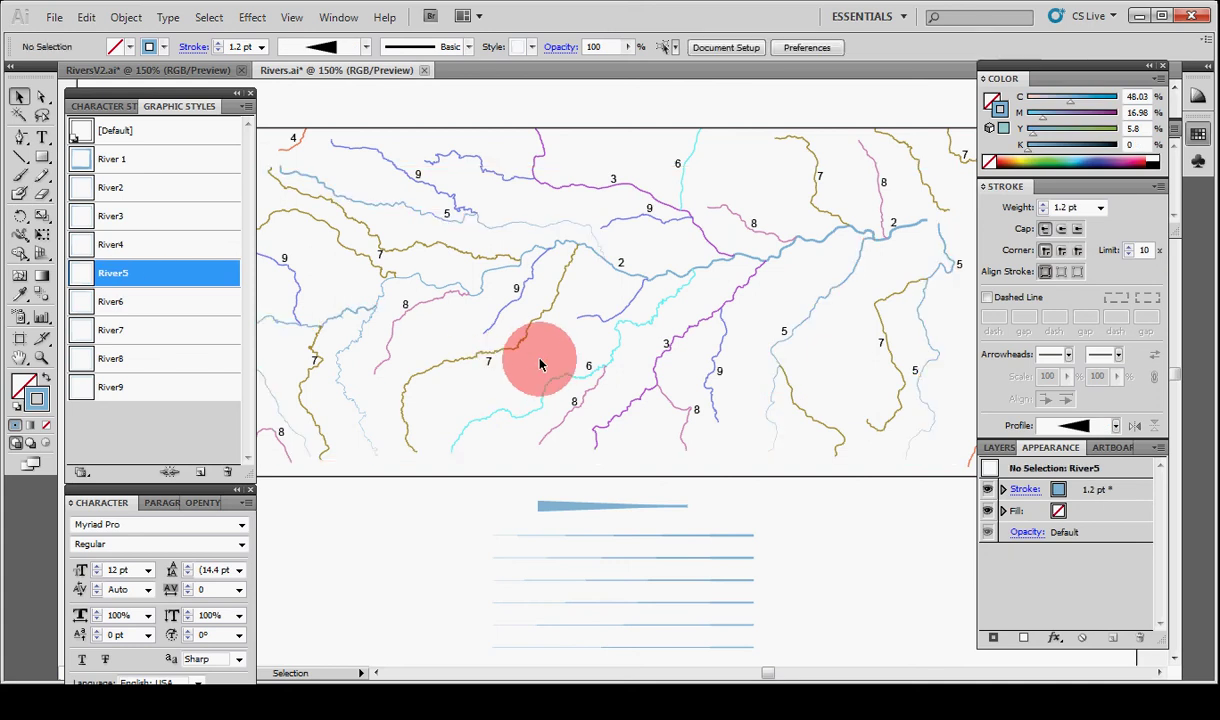
click(395, 210)
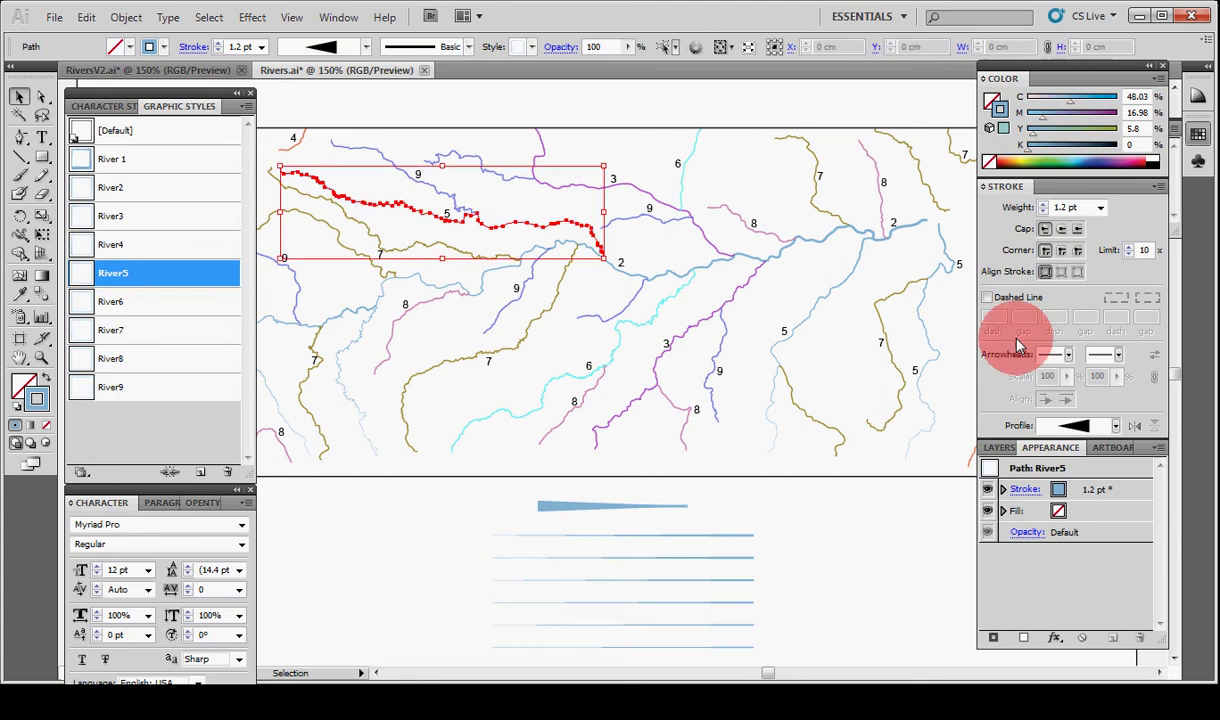
click(1133, 428)
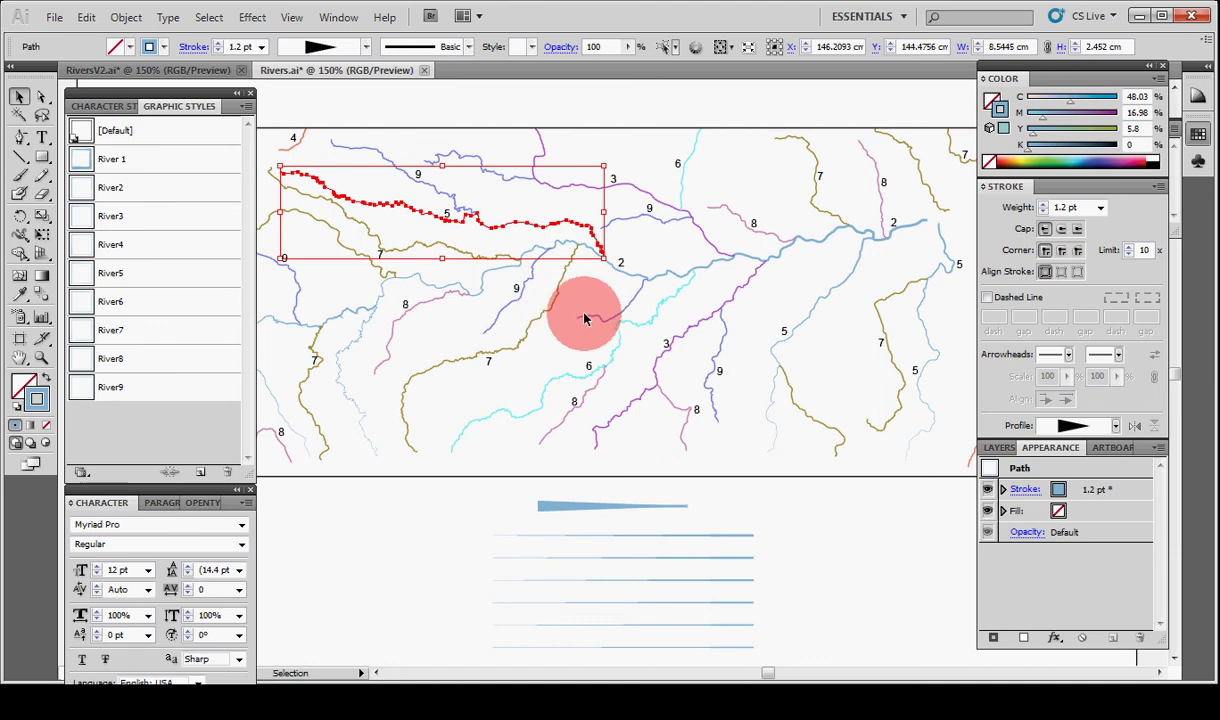
click(778, 312)
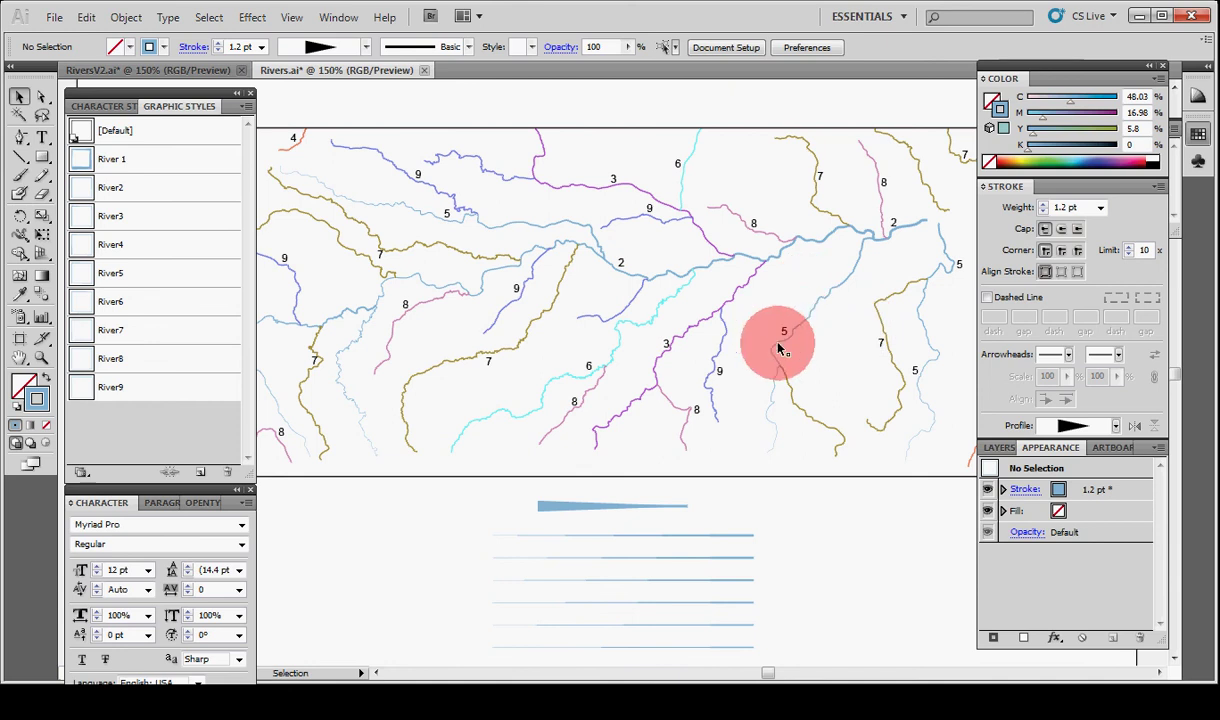
Step: Select both class-3 rivers by matching stroke colour and apply the River3 style
click(593, 188)
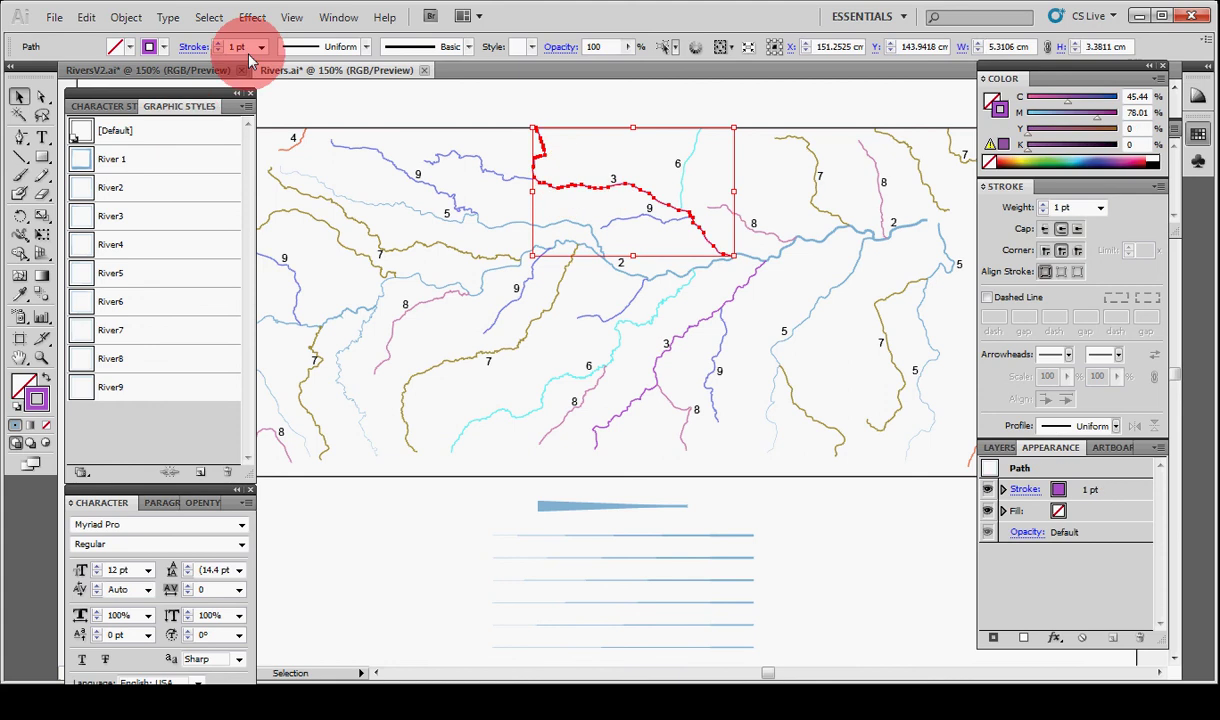
click(220, 19)
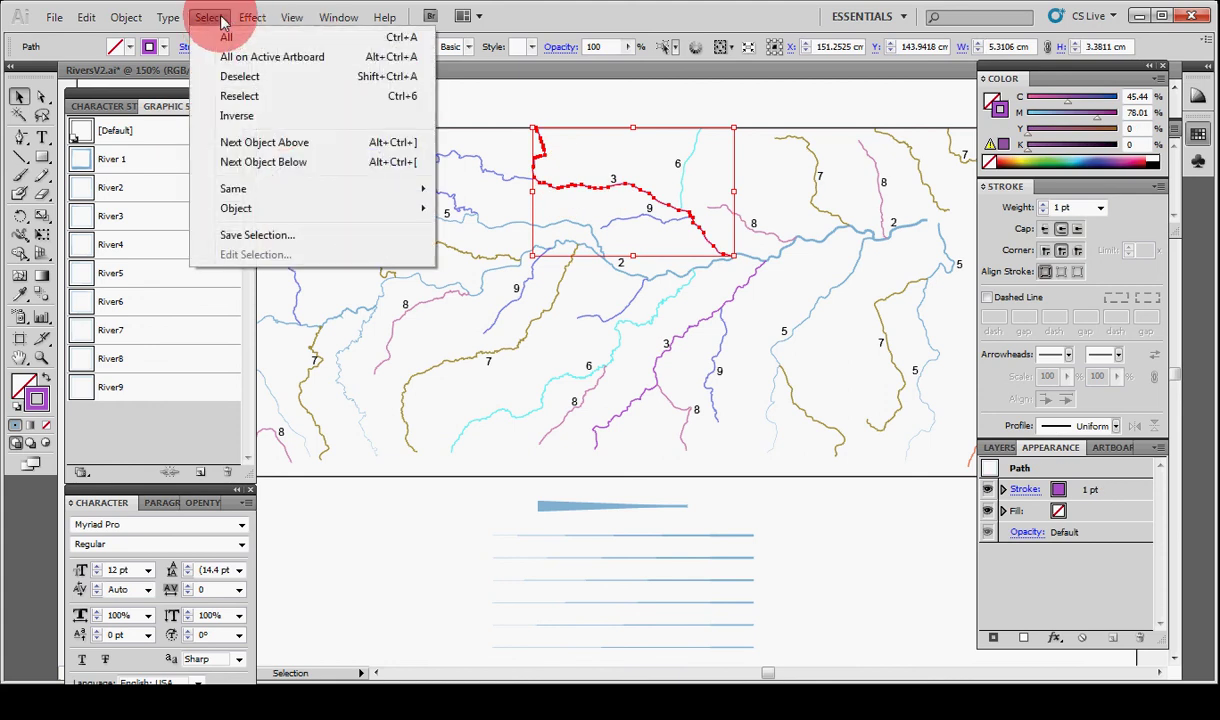
mouse_move(278, 188)
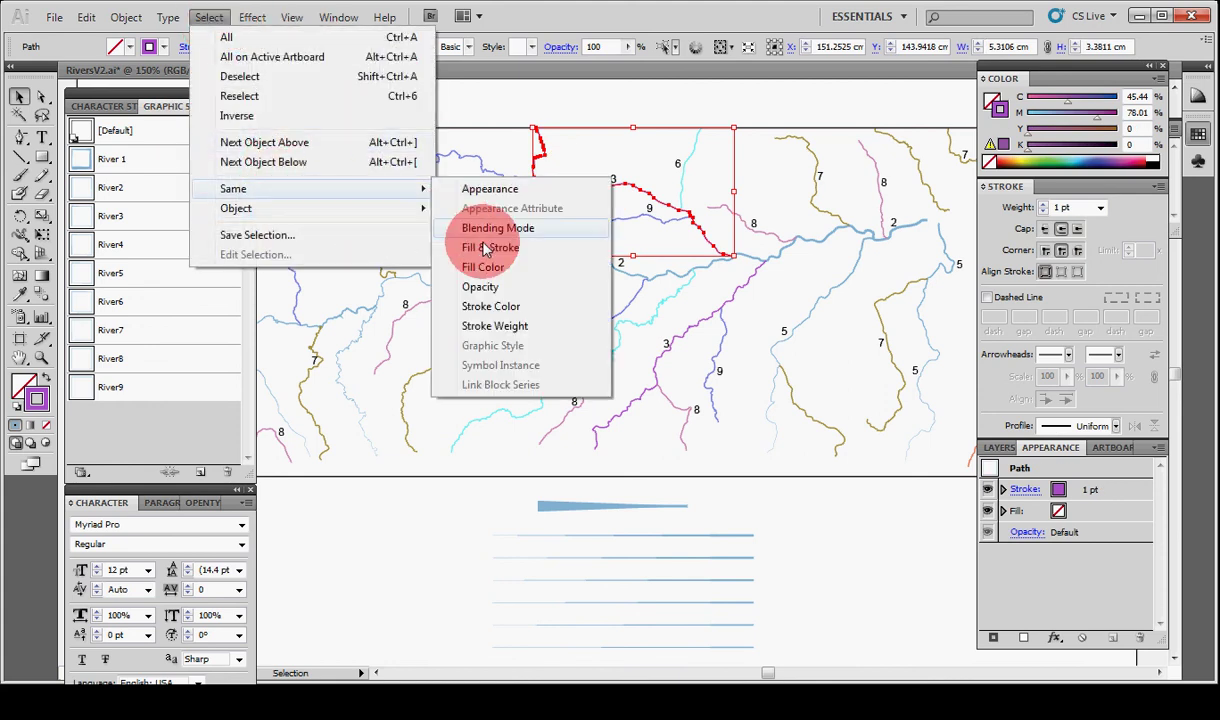
click(490, 307)
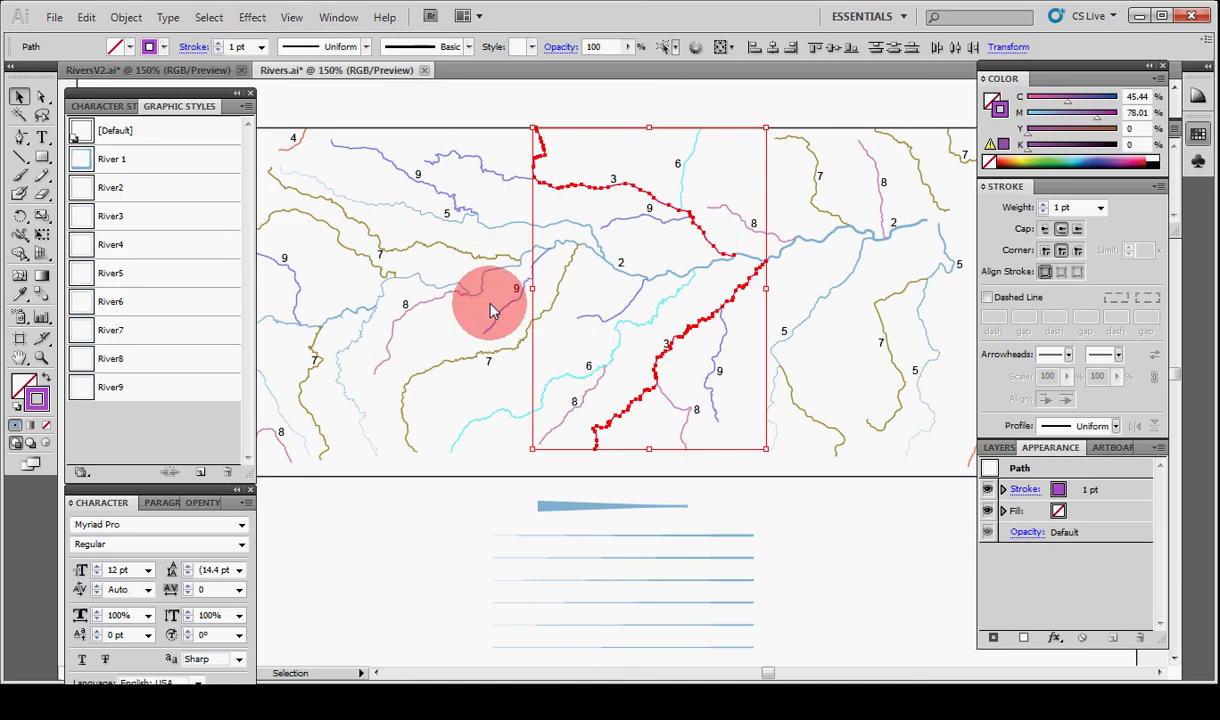
click(133, 220)
click(590, 166)
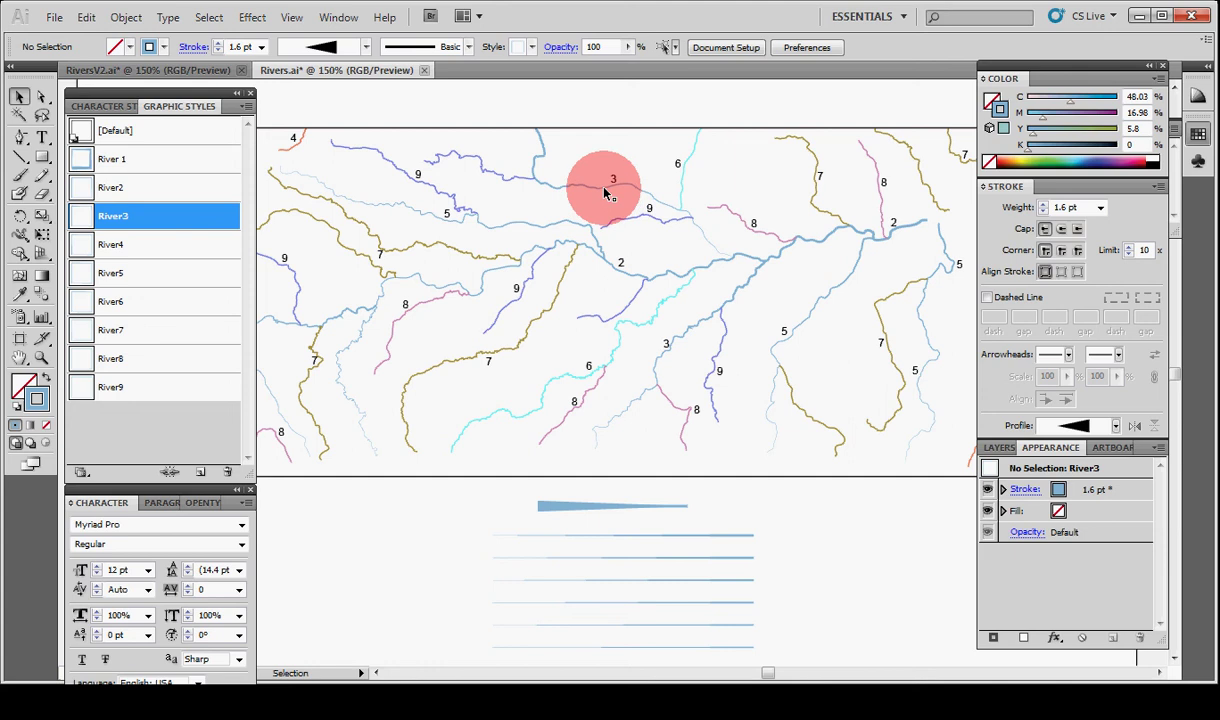
Step: Deselect the red river and switch to the RiversV2.ai document
click(605, 190)
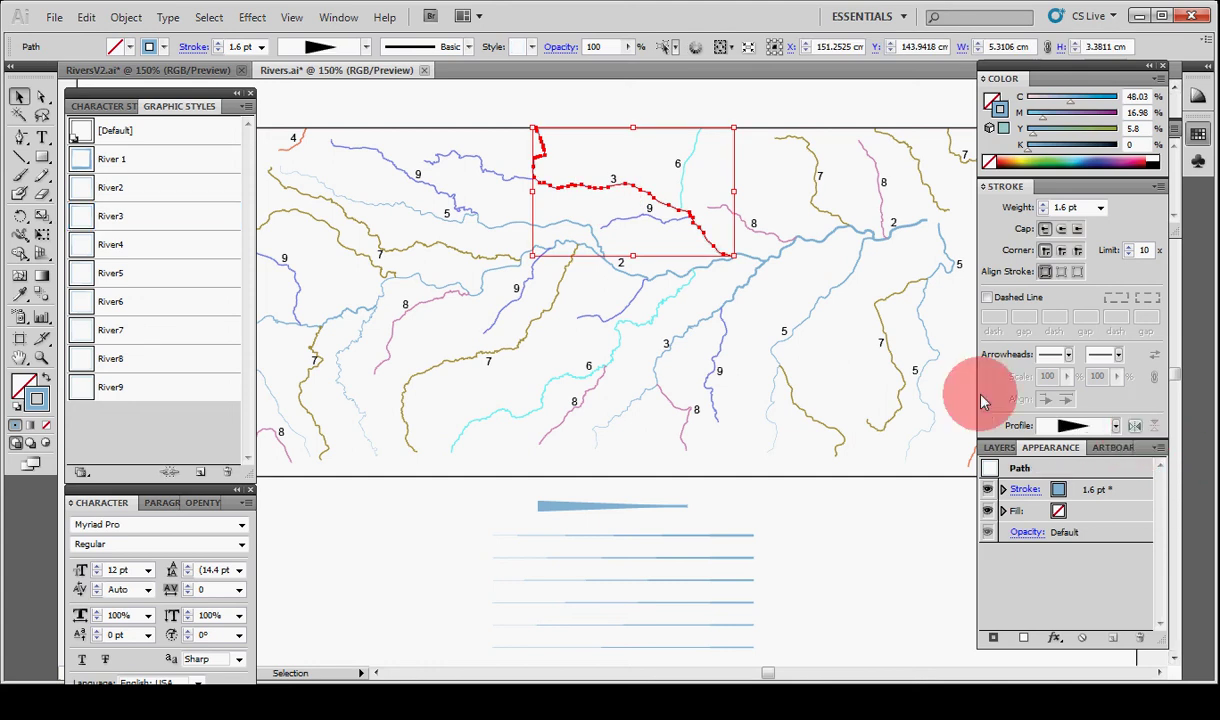
click(757, 330)
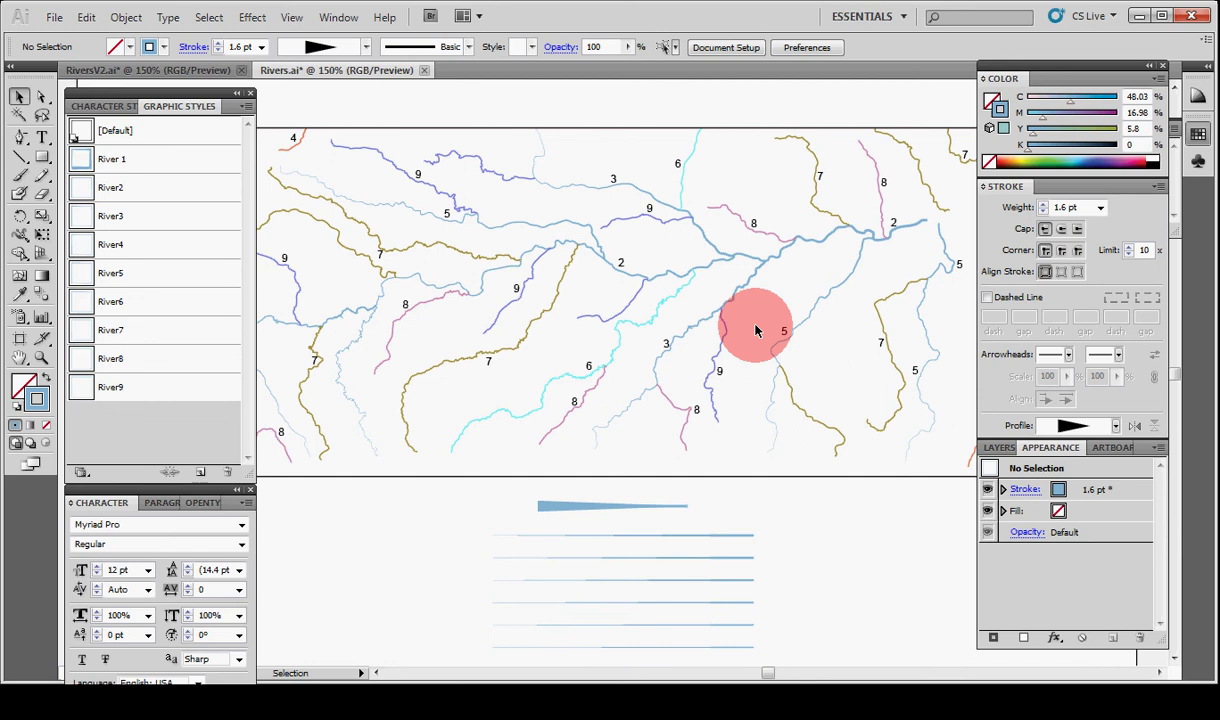
key(ctrl+Tab)
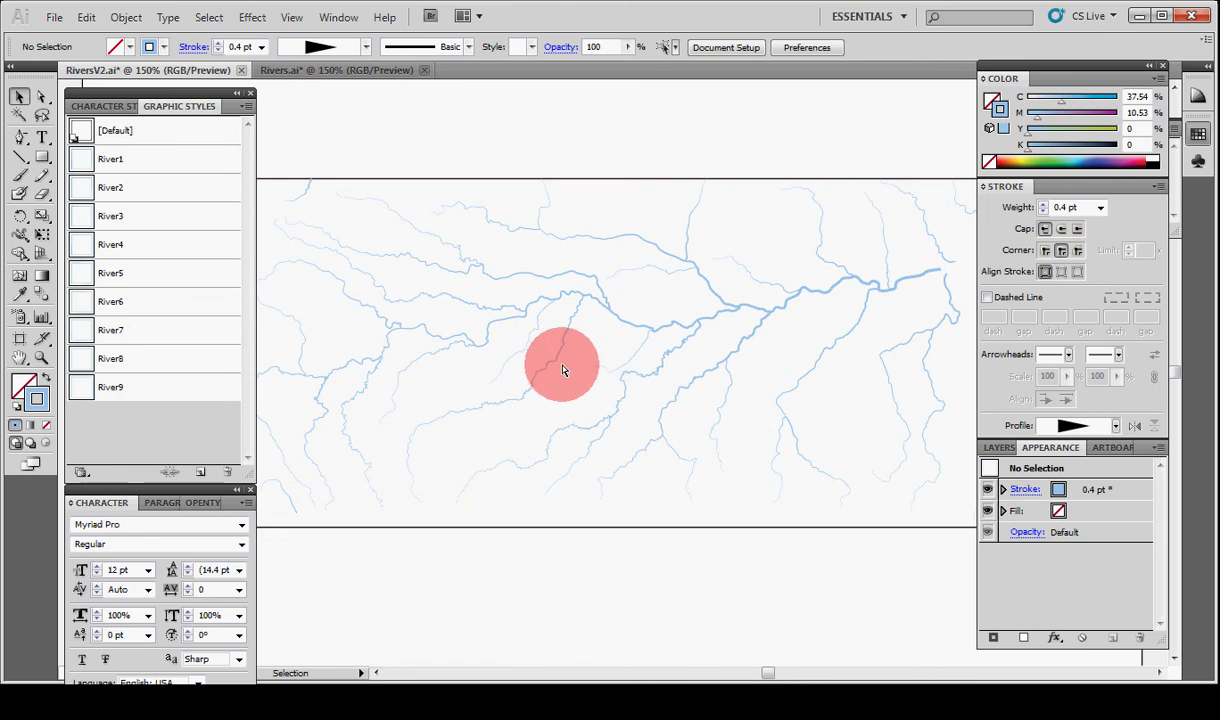
Step: Zoom to 2400% on the upper-middle rivers and frame the tributary's junction with the main river
drag(468, 211, 628, 392)
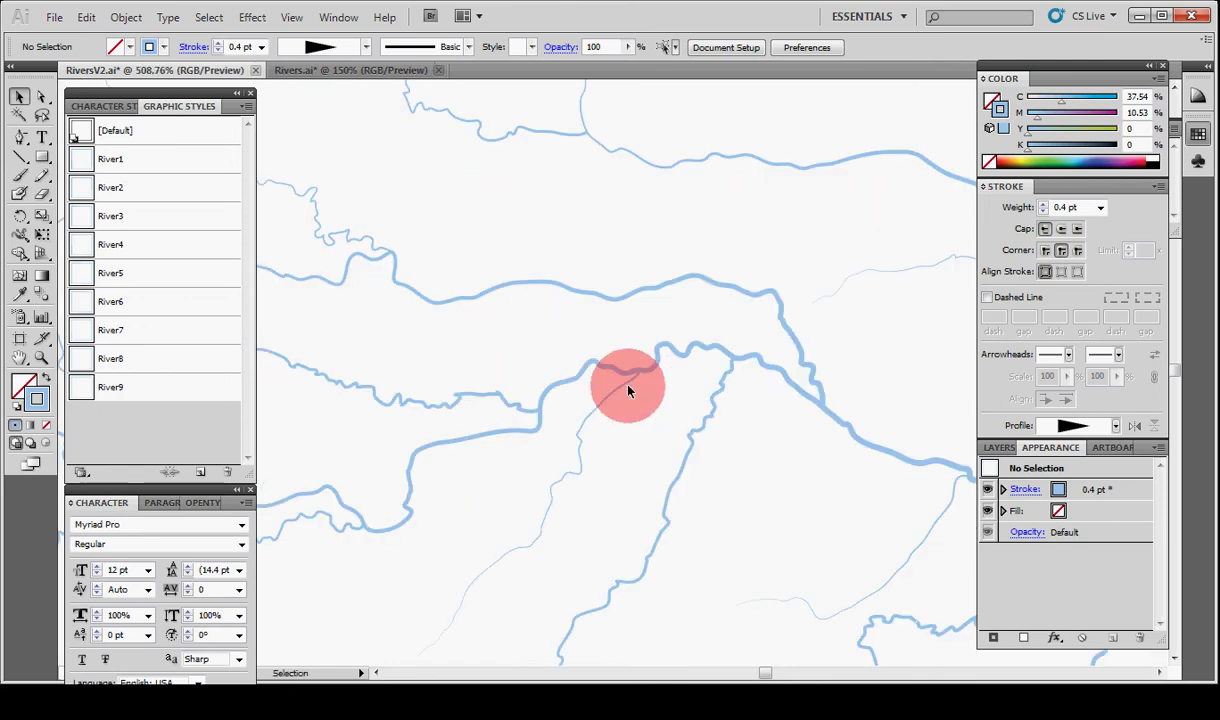
scroll(647, 413, up, 5)
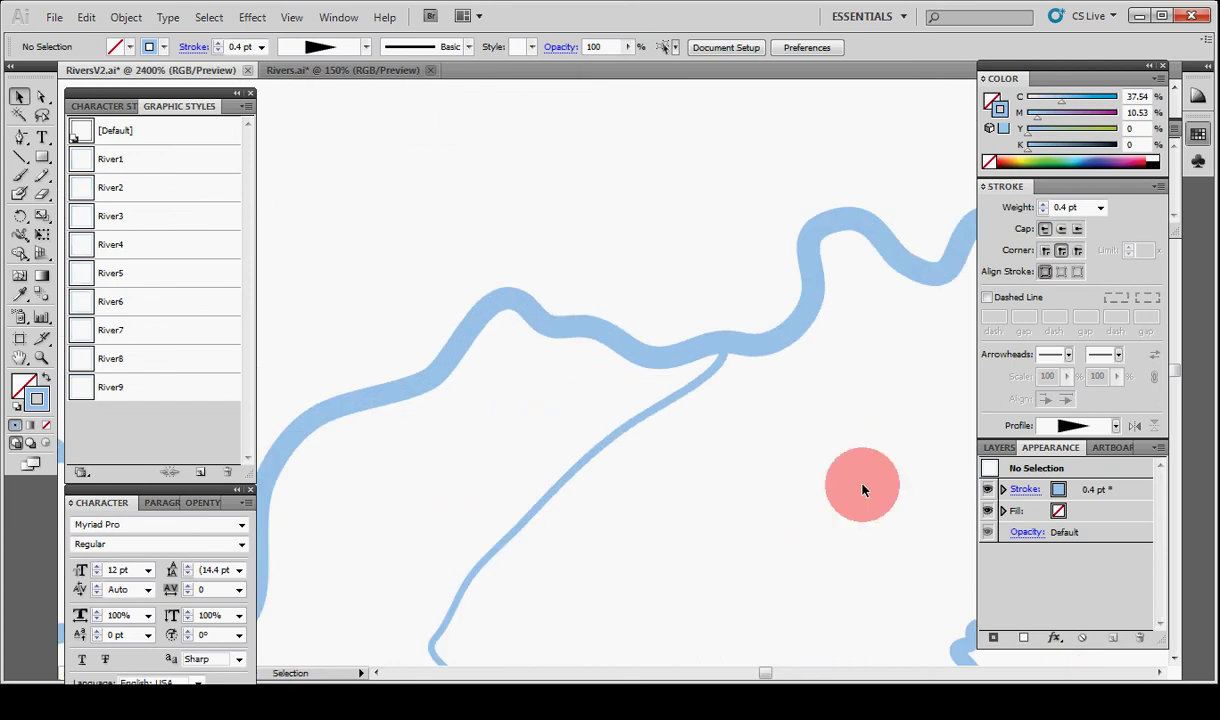
key(space)
drag(839, 494, 745, 465)
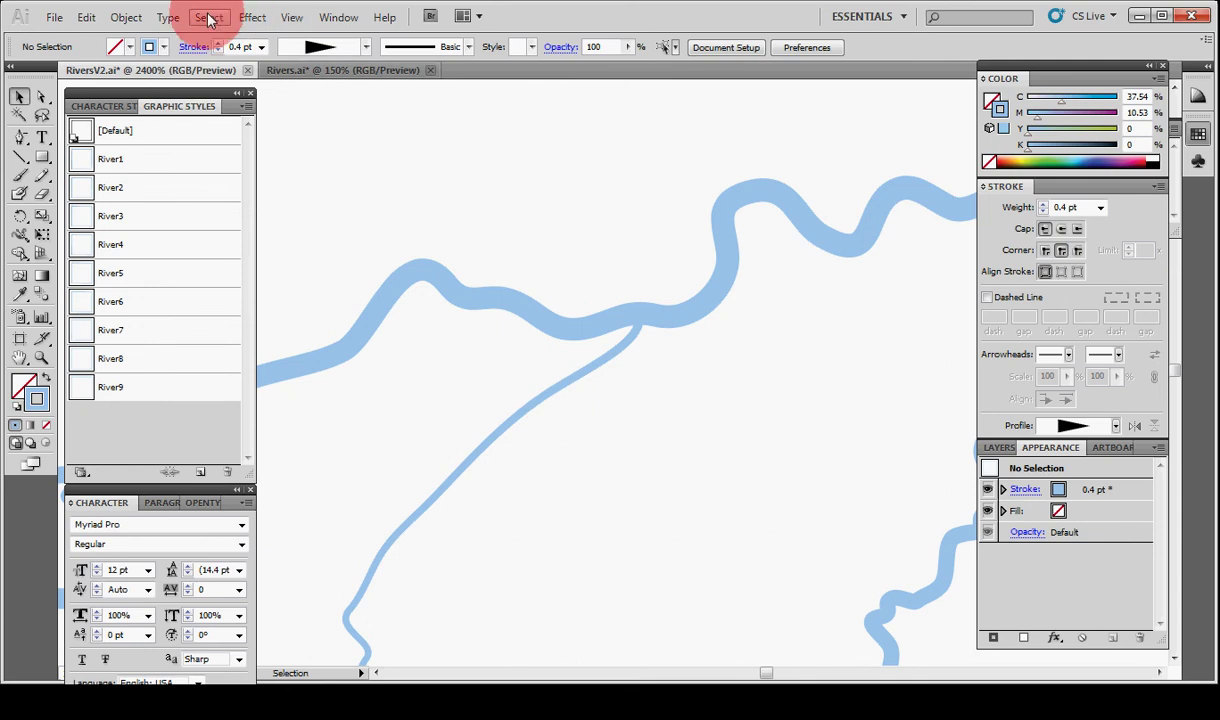
Step: Turn Smart Guides on and select the thin tributary path with Direct Selection
click(290, 18)
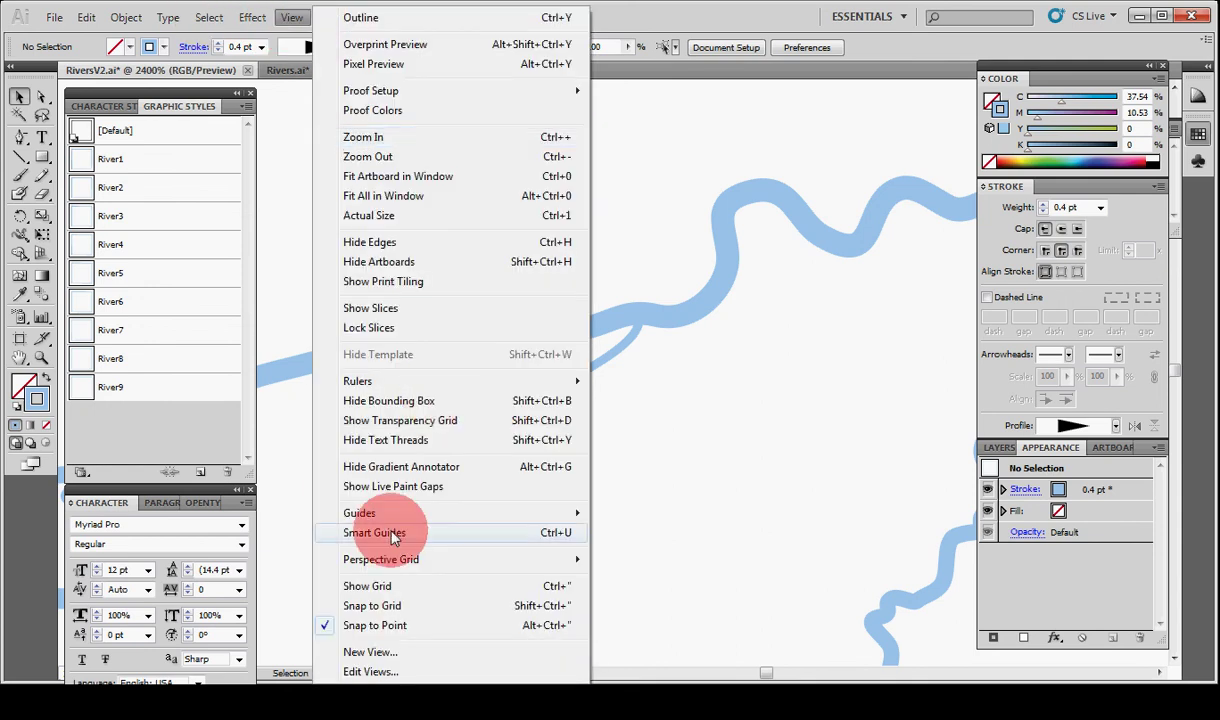
click(377, 537)
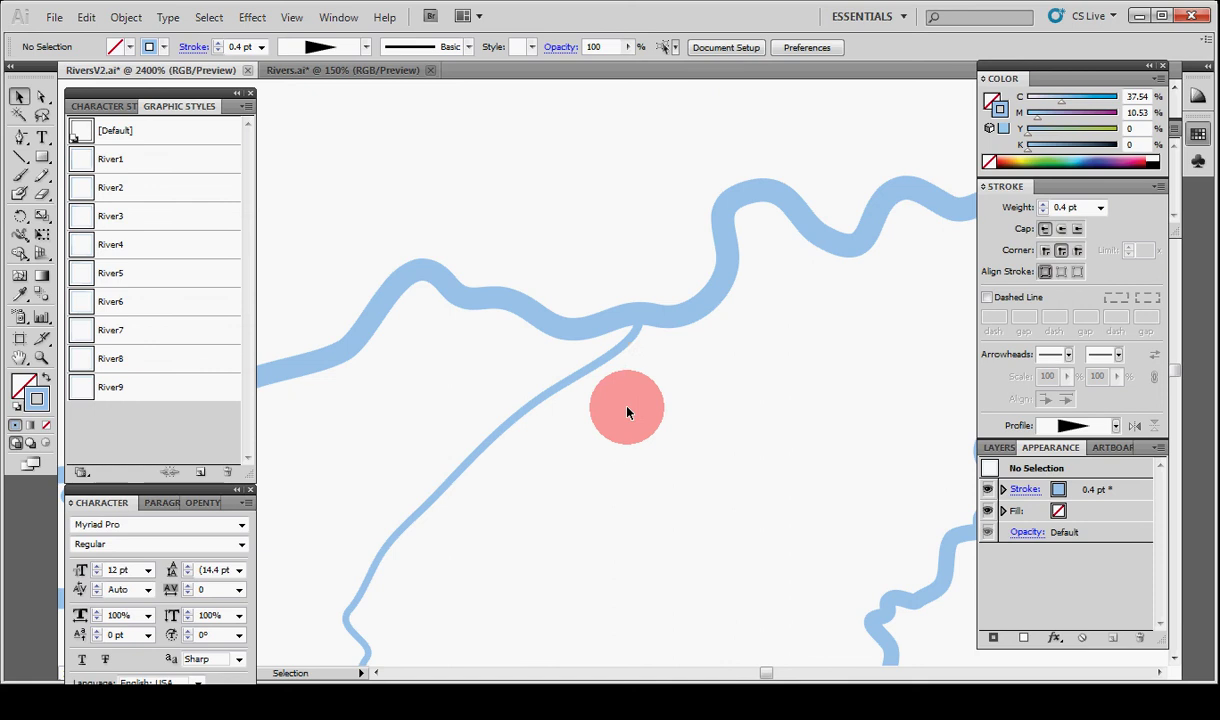
key(a)
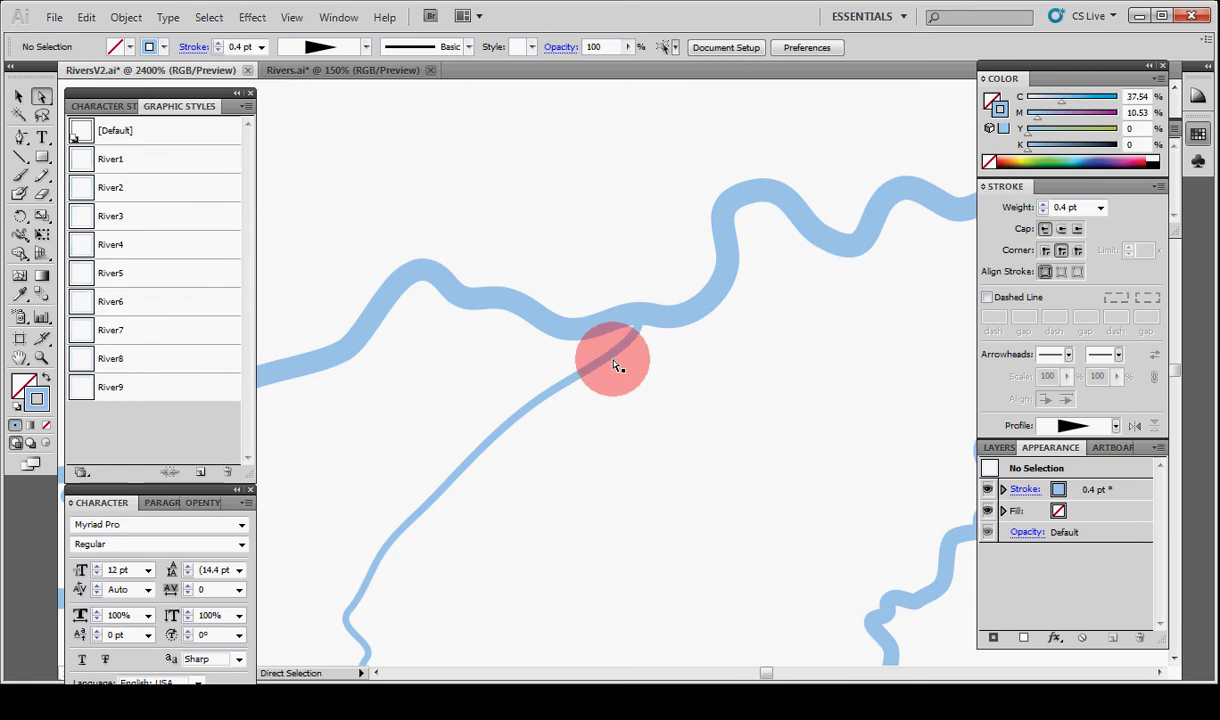
click(617, 365)
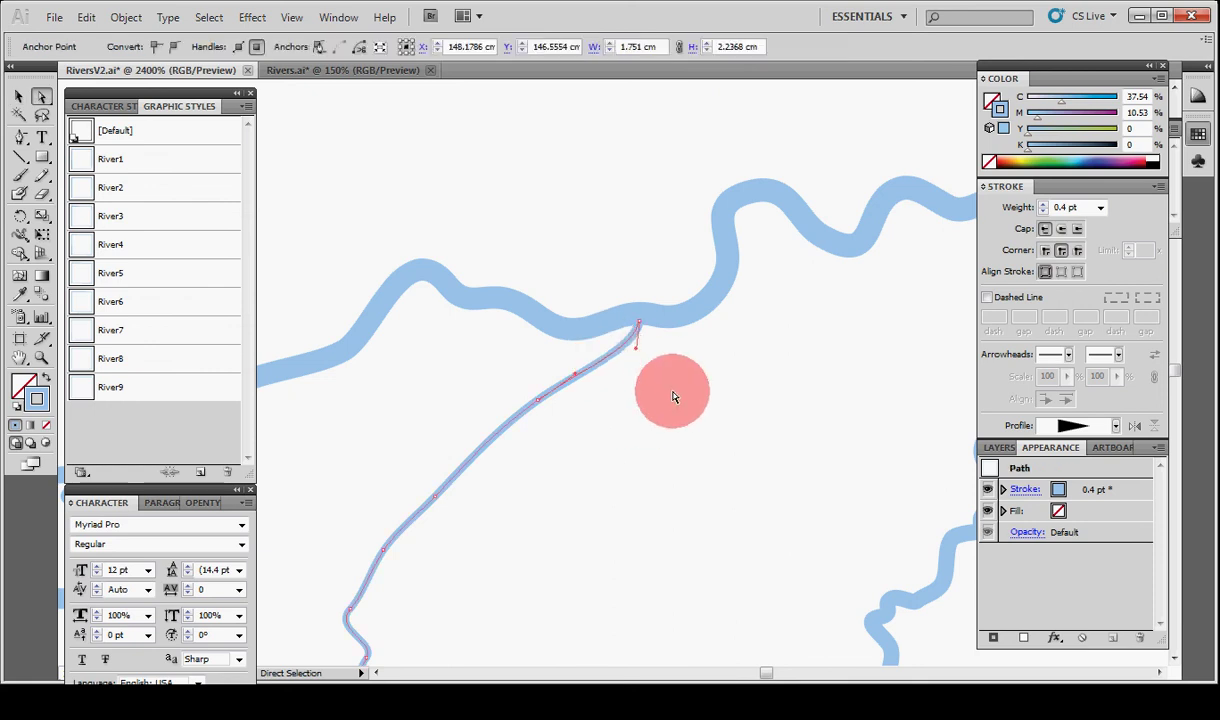
Step: Widen the tributary's end at the junction with the Width Tool, then select the main river
click(20, 240)
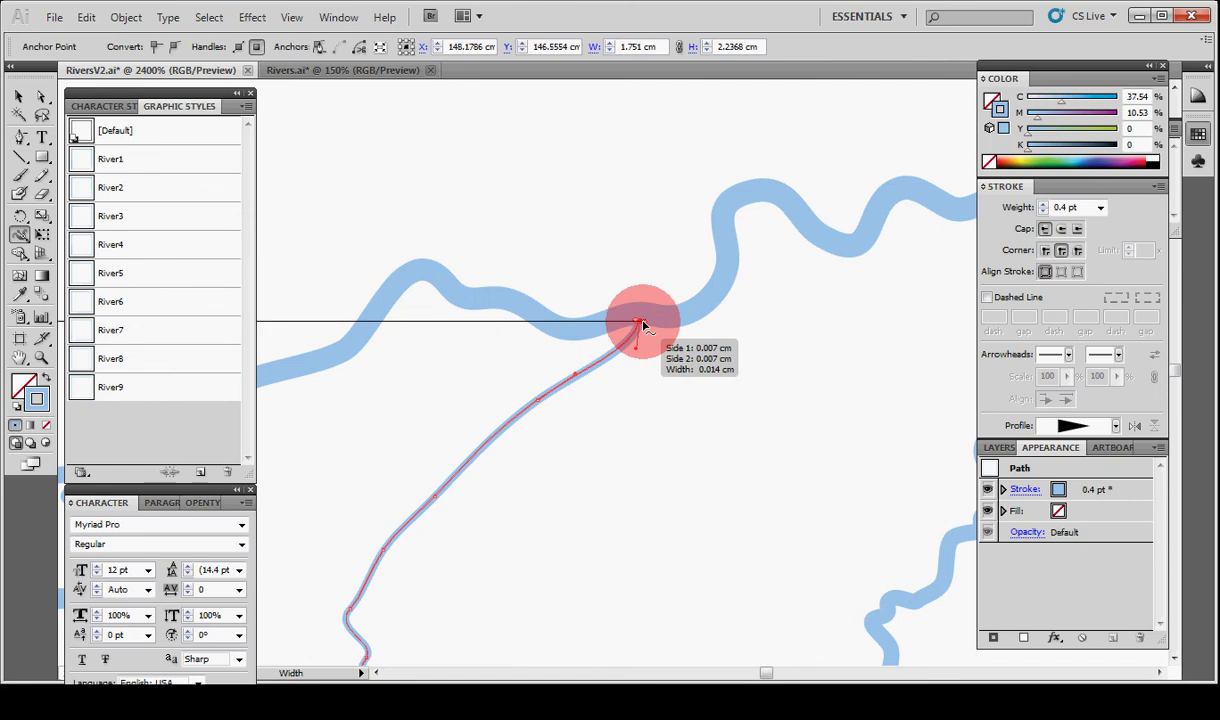
drag(641, 325, 652, 332)
key(a)
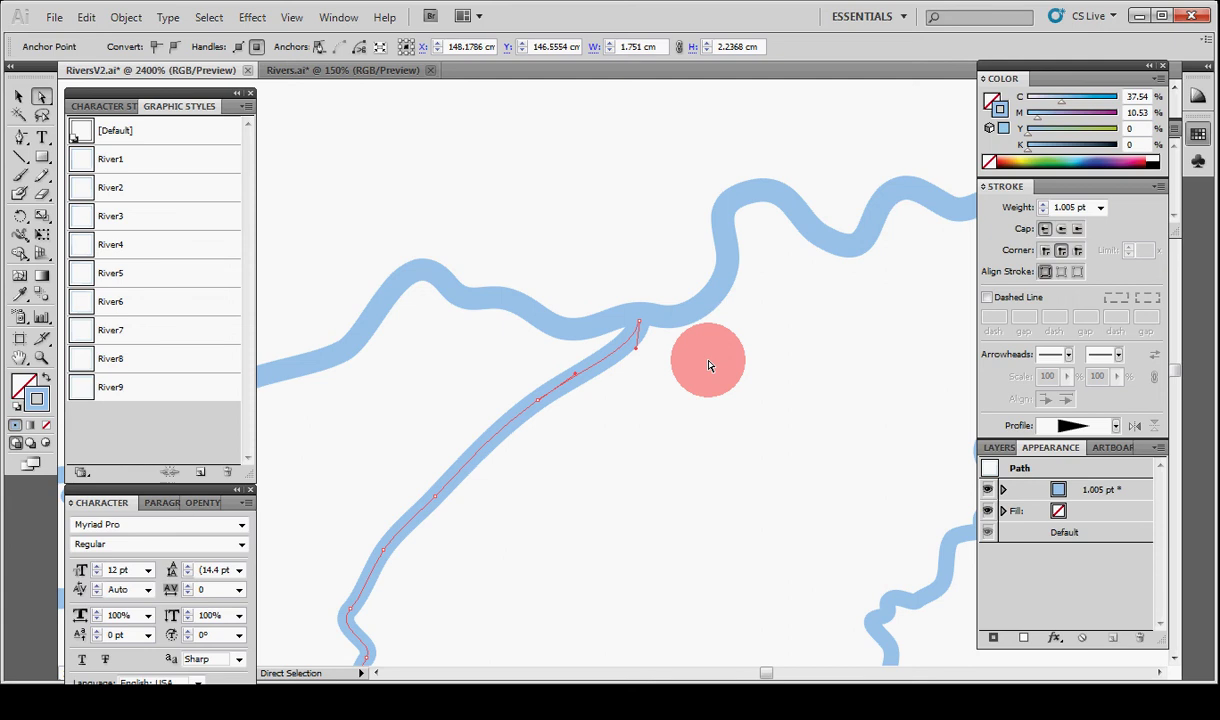
click(709, 366)
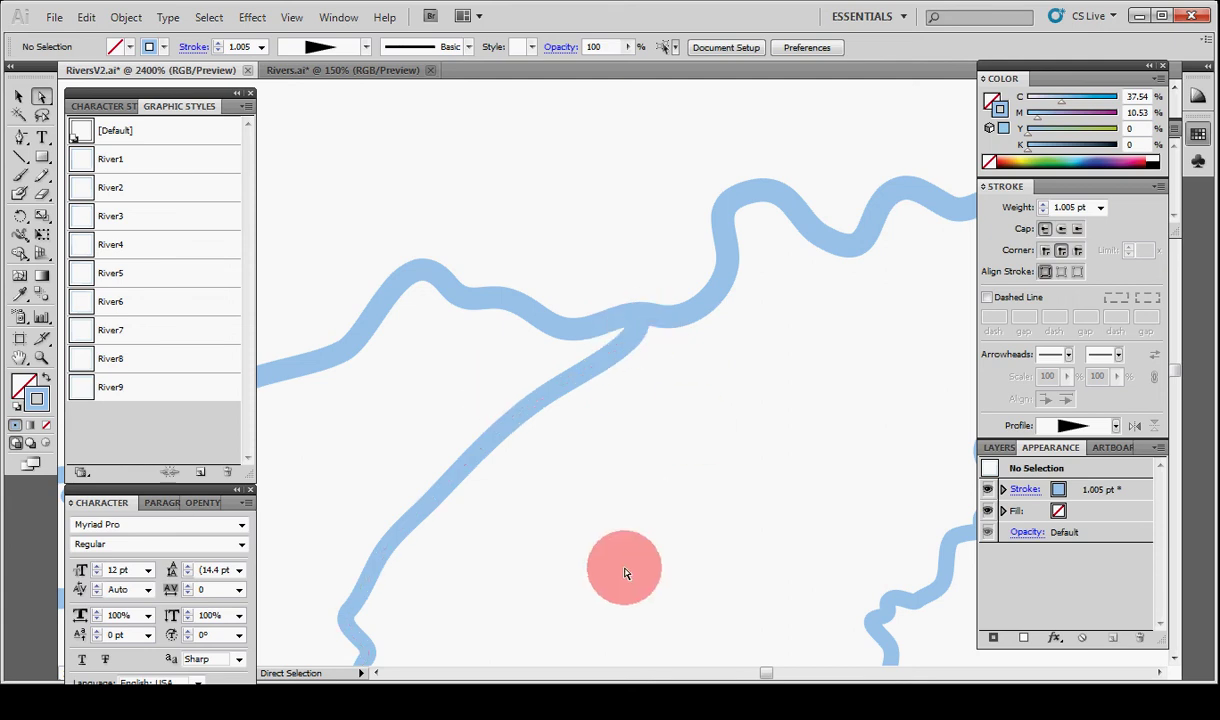
click(668, 316)
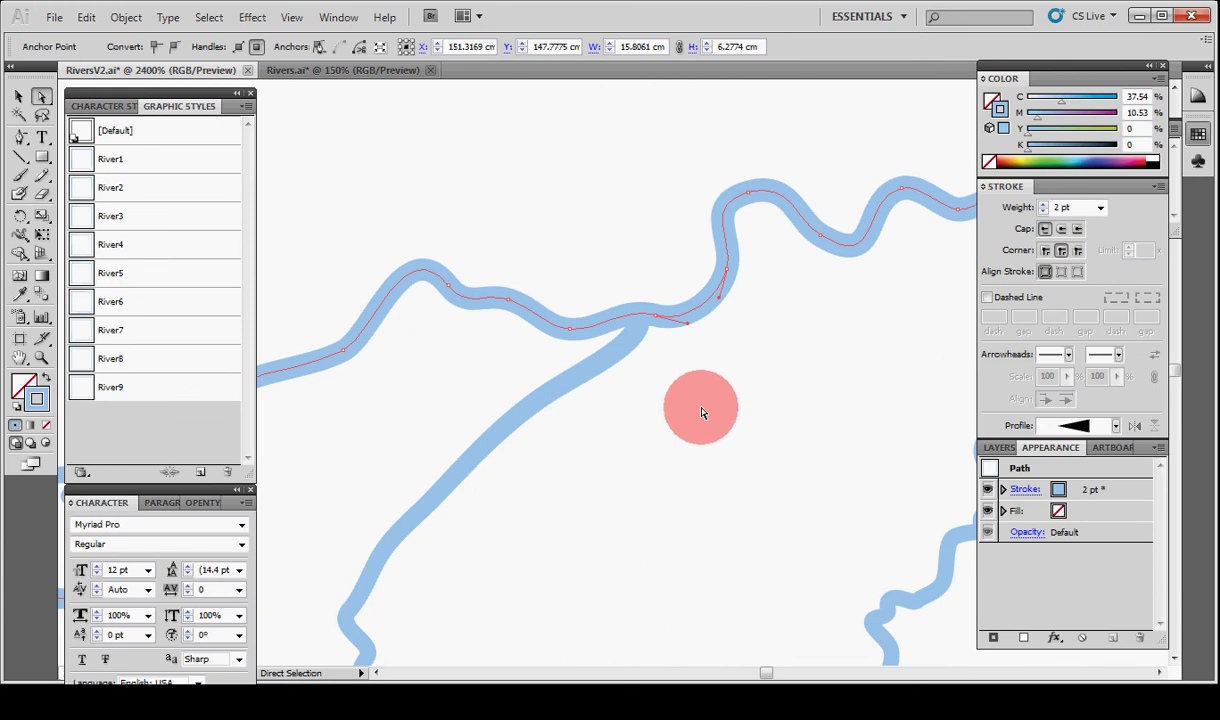
Step: Undo a trial width change on the main river, then delete its width point near the junction
click(19, 236)
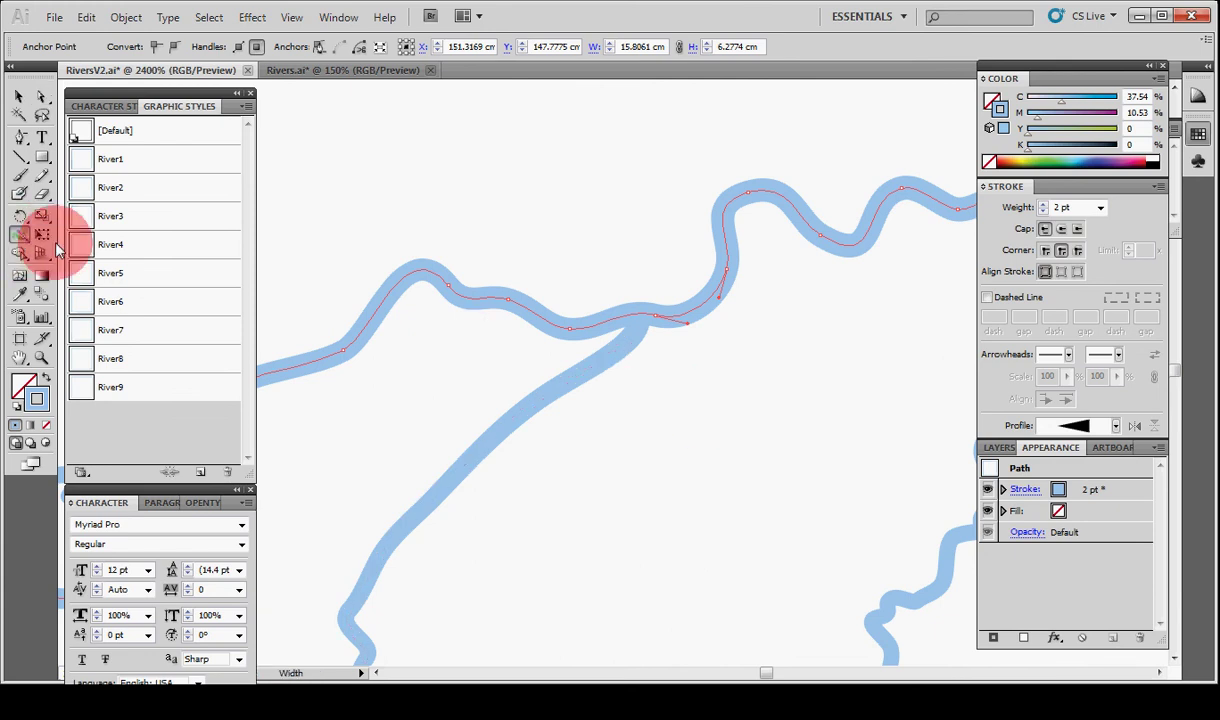
mouse_move(696, 316)
mouse_down()
mouse_move(688, 295)
mouse_move(694, 311)
mouse_up()
right_click(694, 311)
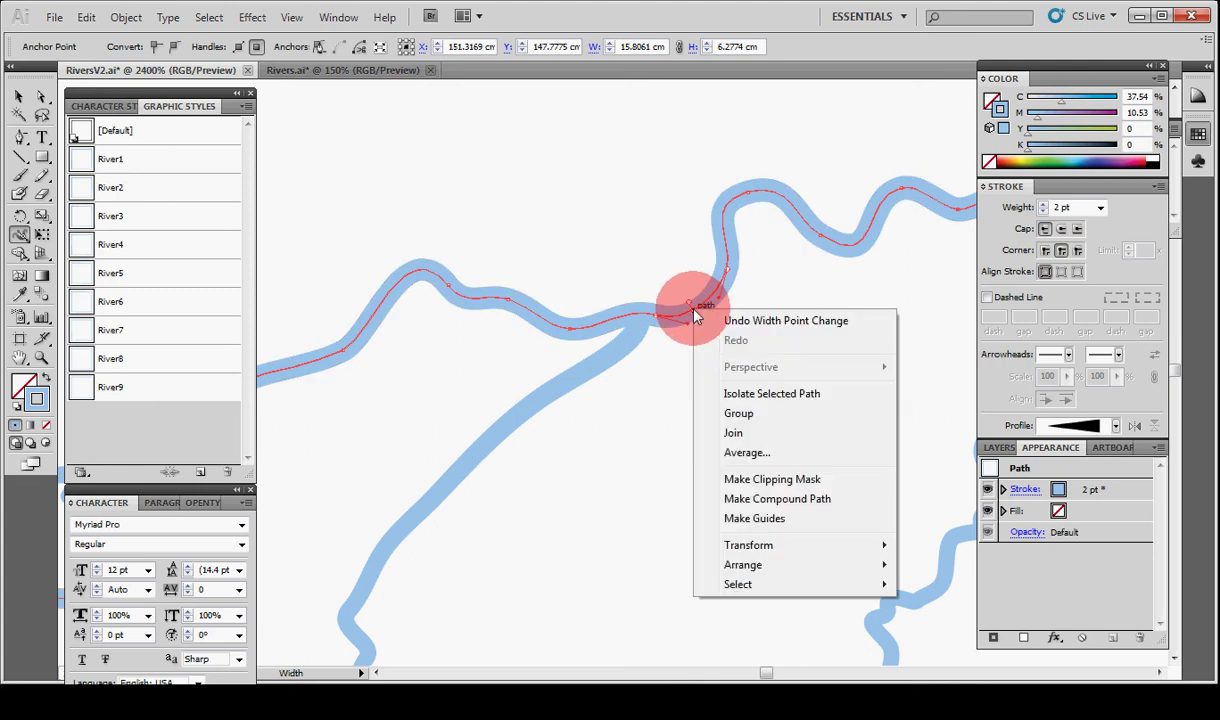
click(745, 328)
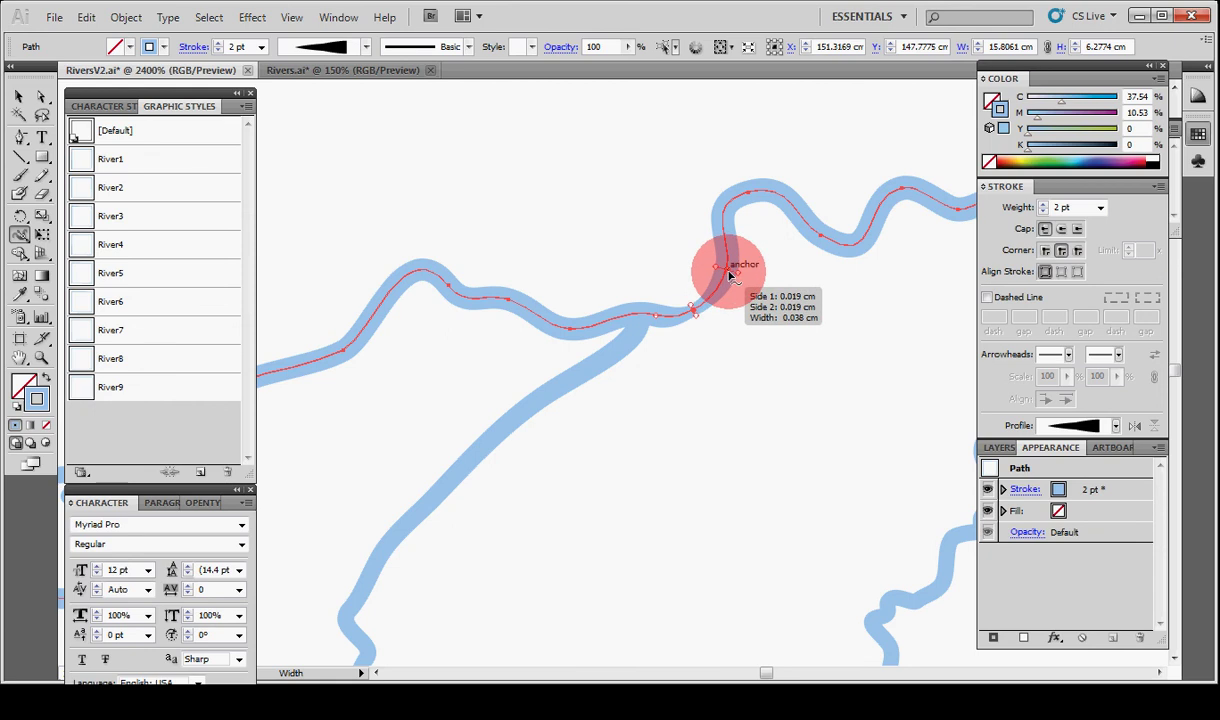
double_click(730, 276)
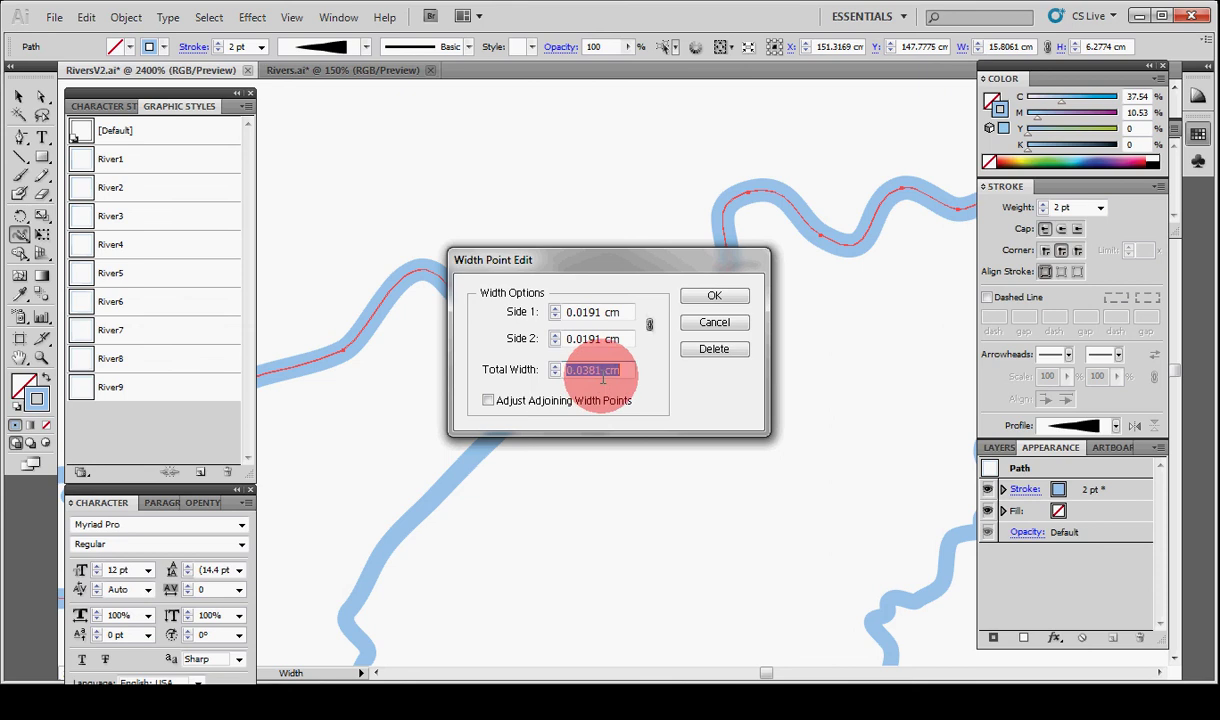
click(712, 347)
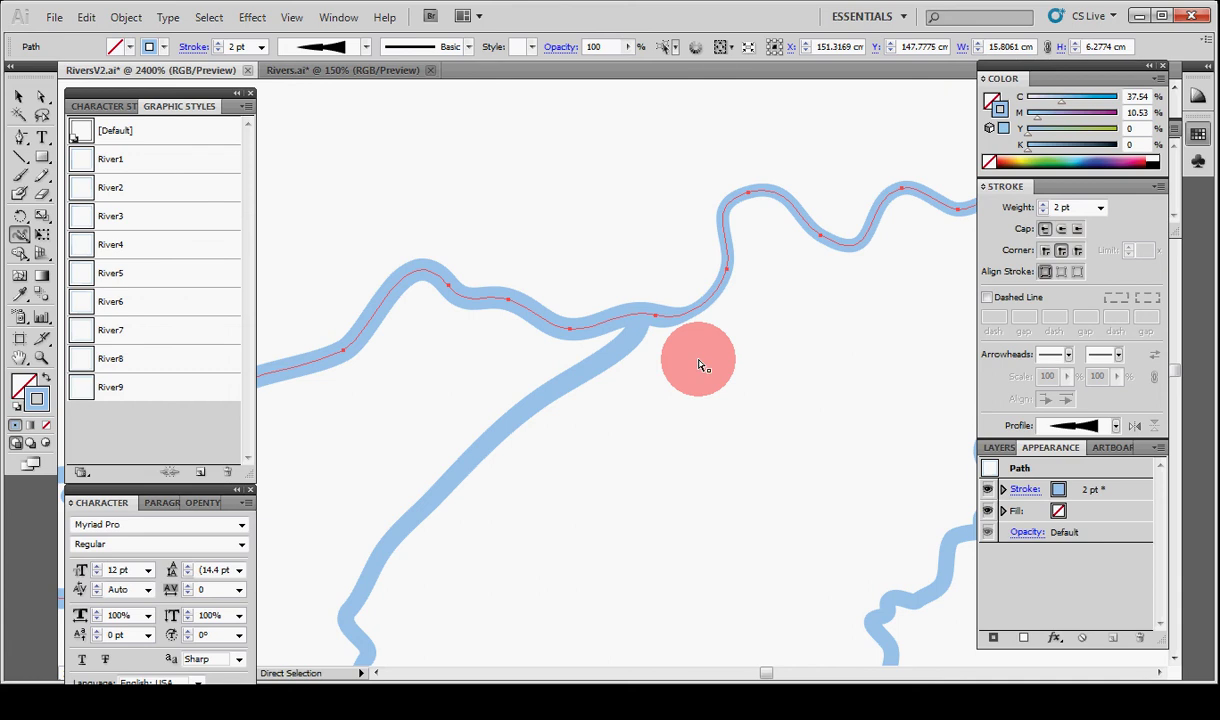
key(ctrl+0)
Step: Deselect the river path and turn on the Relief layer's visibility in the Layers panel
drag(702, 355, 832, 340)
key(a)
click(694, 196)
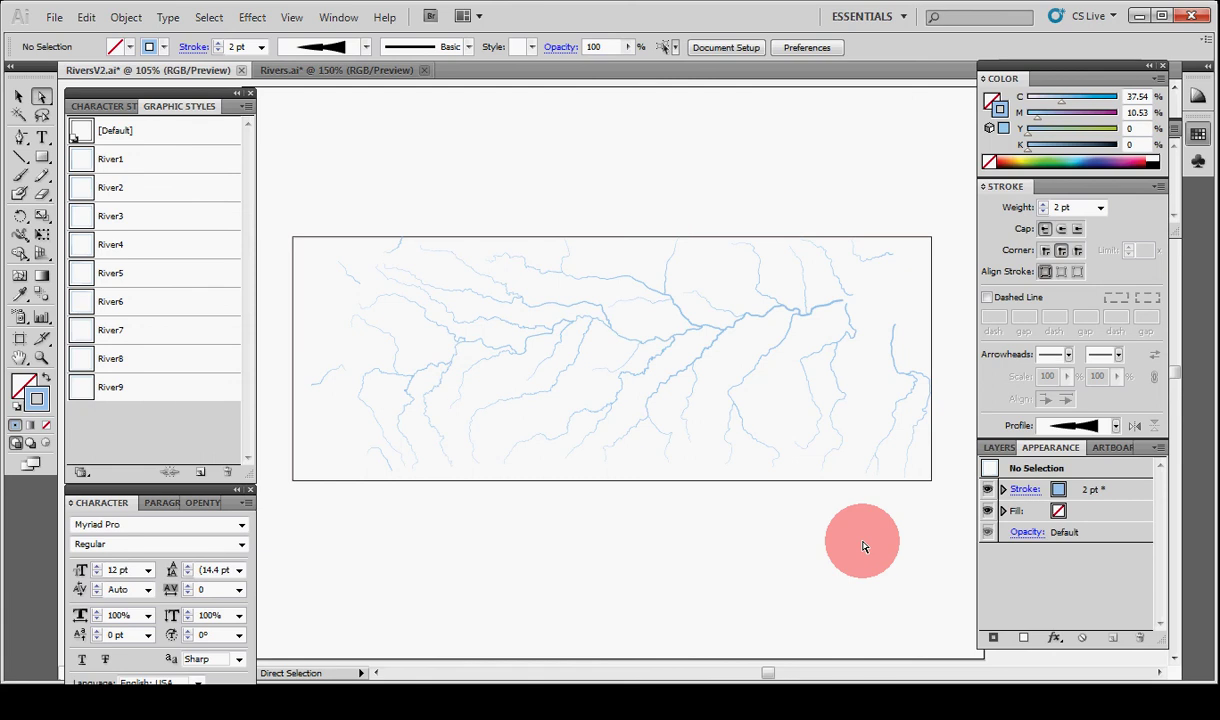
click(999, 447)
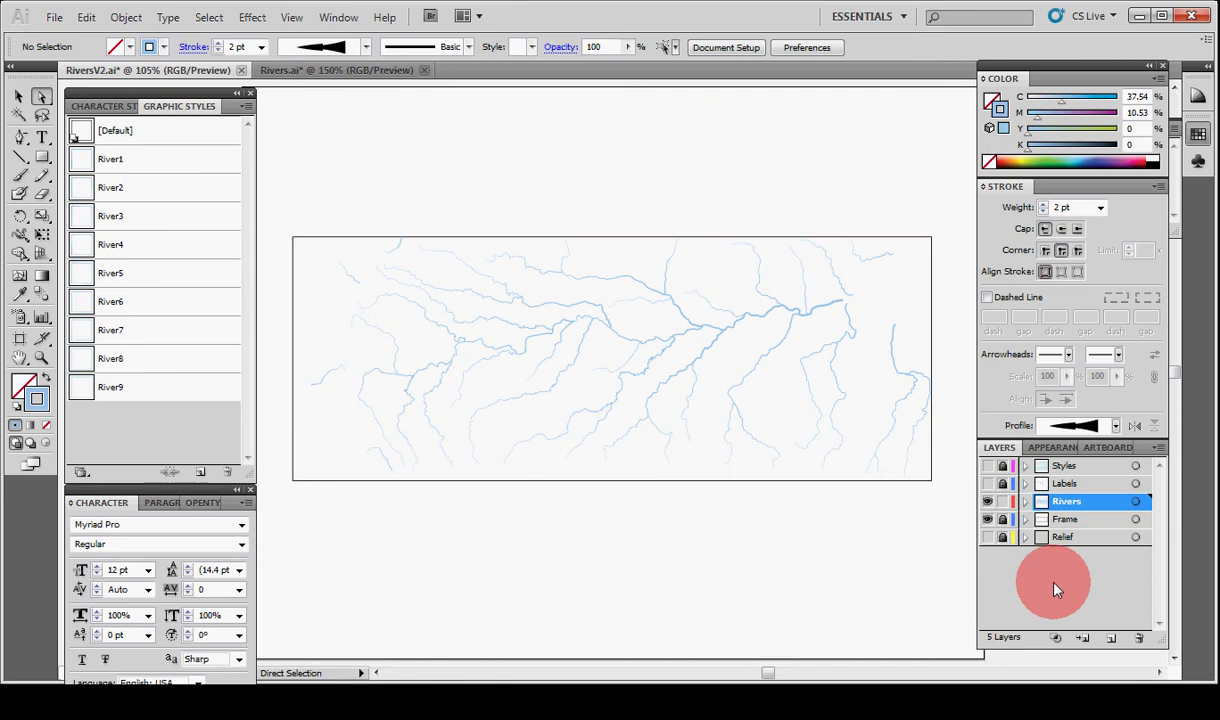
click(988, 537)
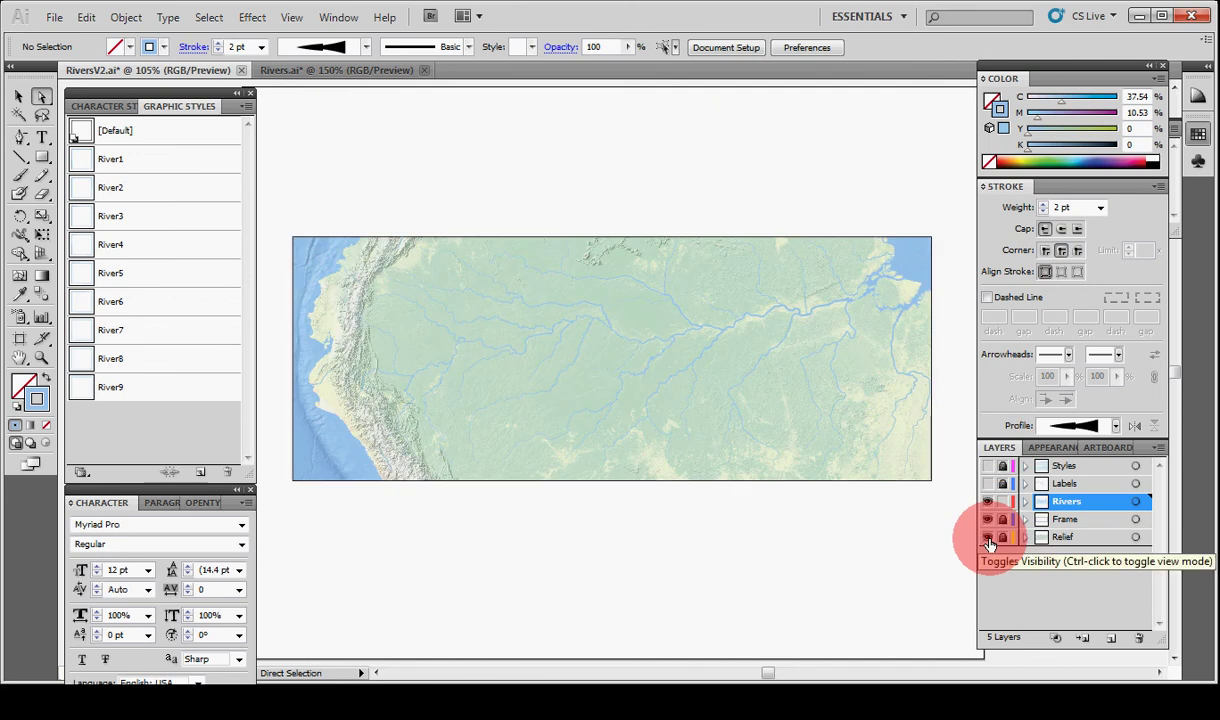
Step: Hide all panels, zoom the map to 200% and centre it in view
key(ctrl+equal)
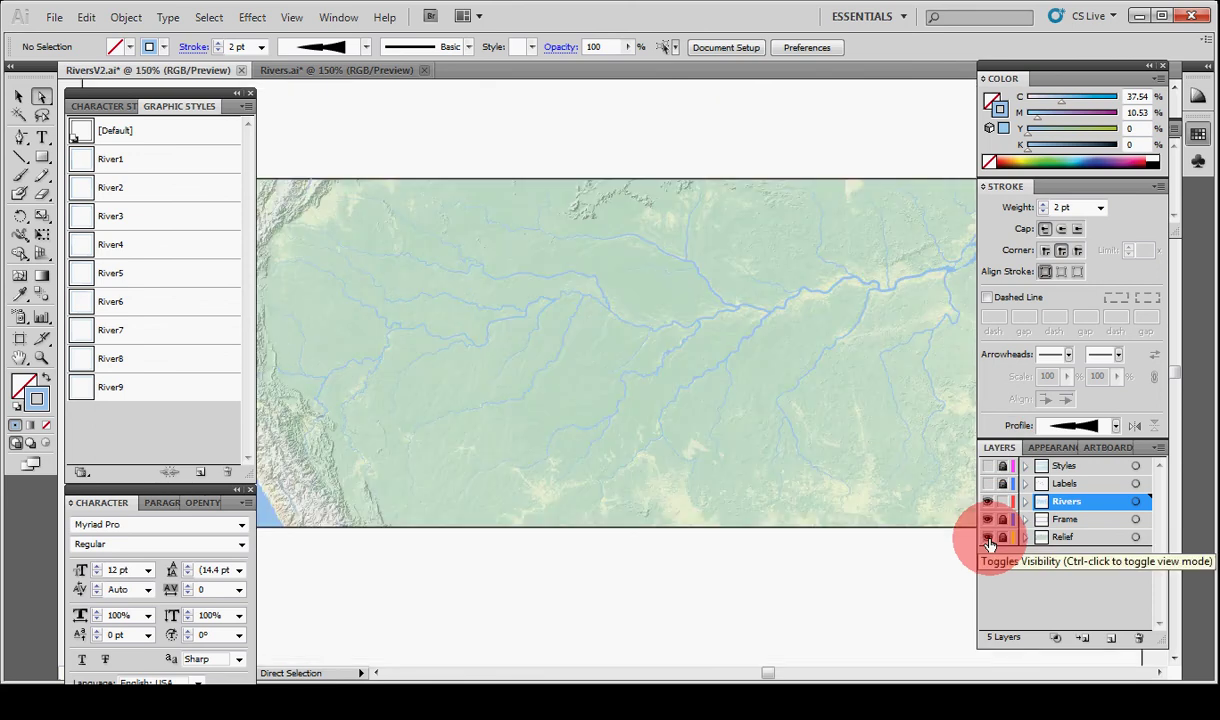
key(Tab)
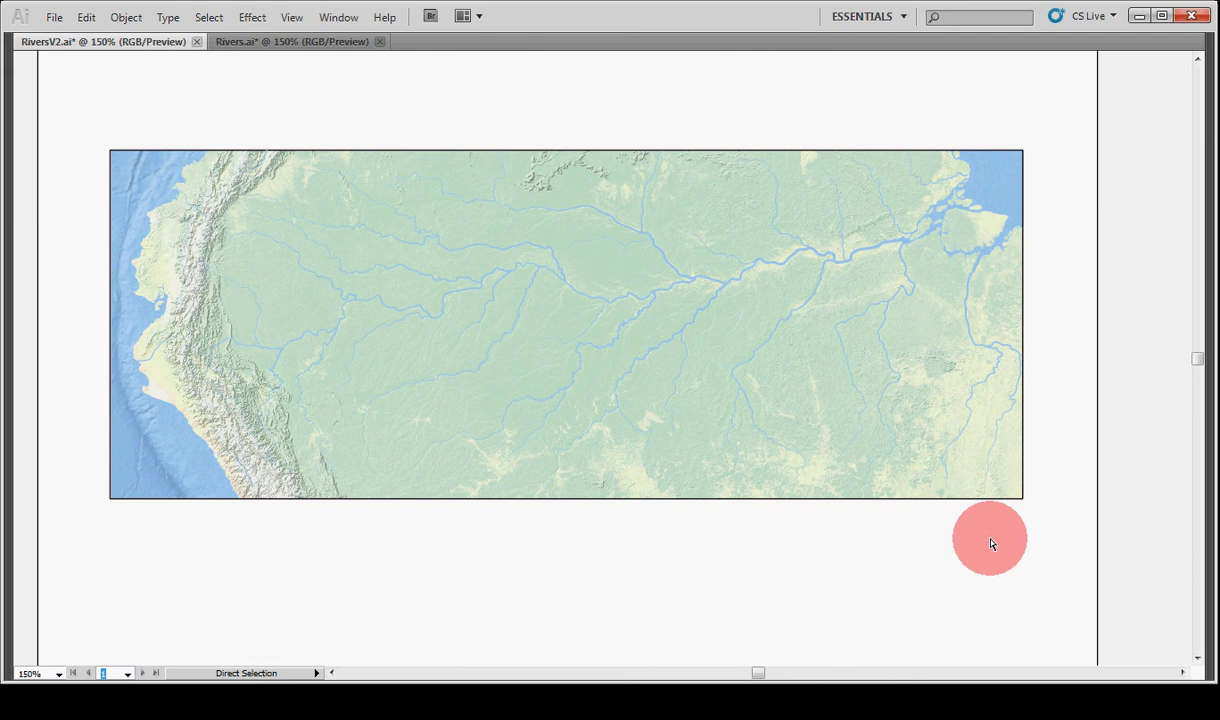
key(ctrl+equal)
drag(798, 379, 817, 436)
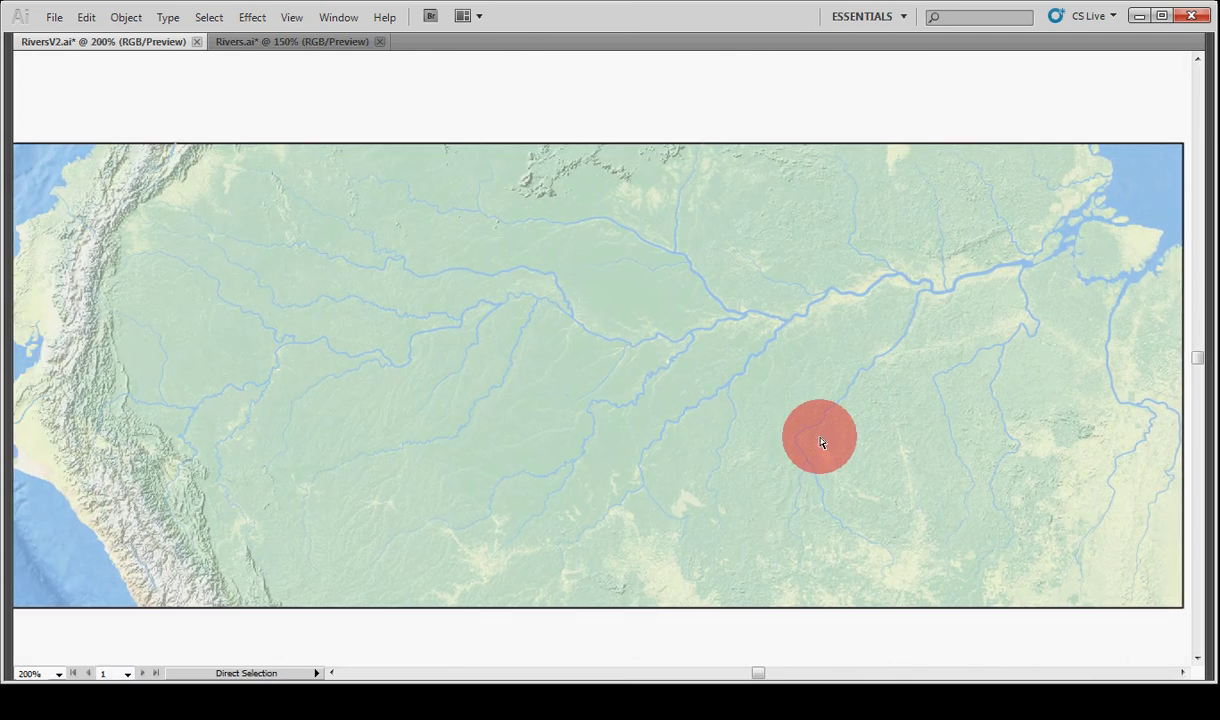